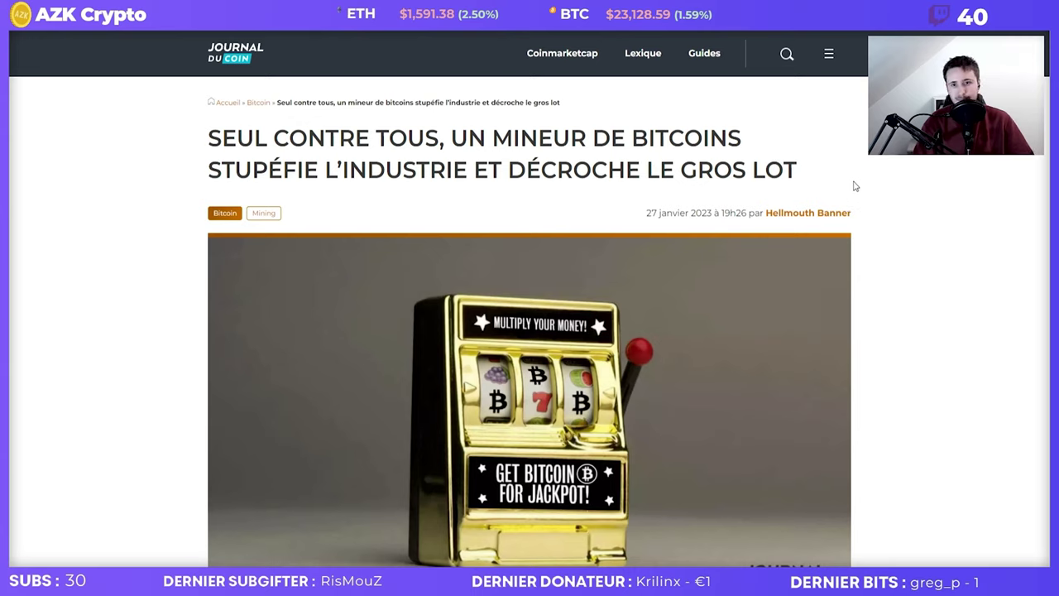
- Read the article about the solo Bitcoin miner, covering the introduction and the section on the block reward and mining pools
scroll(869, 194, down, 4)
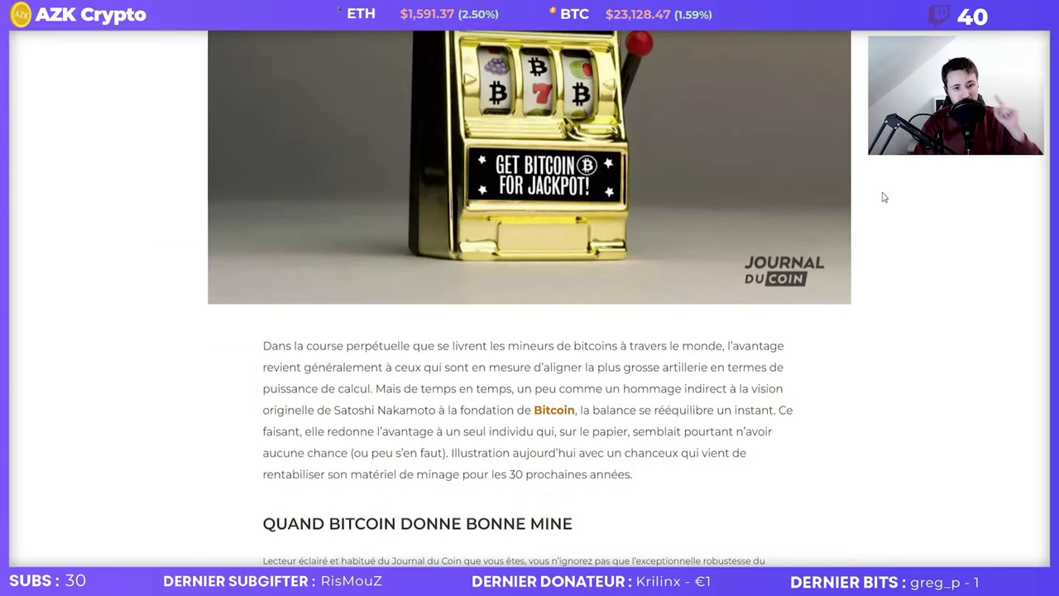
scroll(883, 195, down, 1)
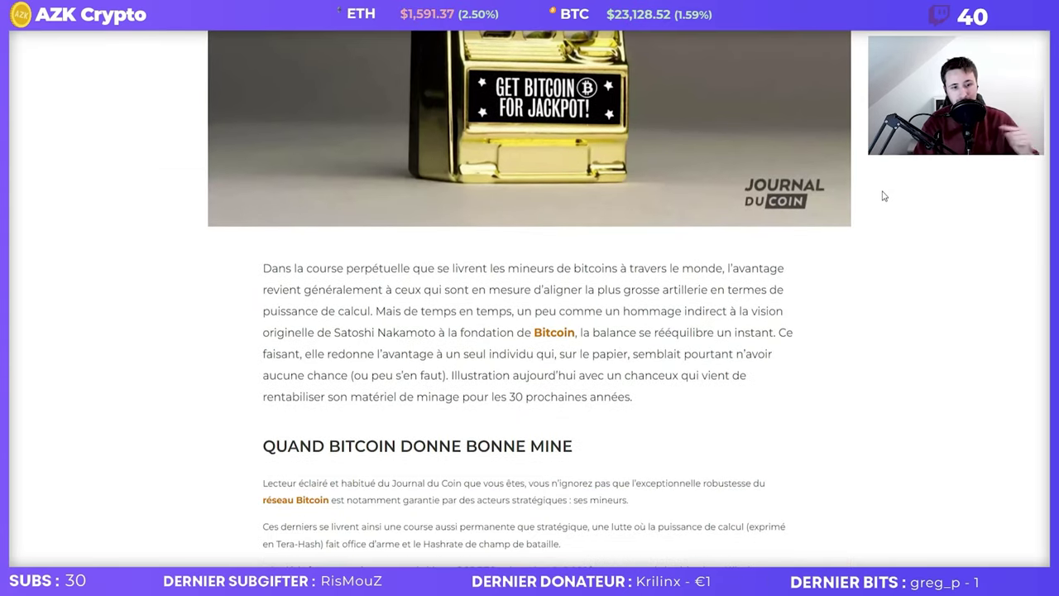
scroll(882, 196, down, 1)
scroll(883, 196, down, 3)
drag(454, 264, 478, 263)
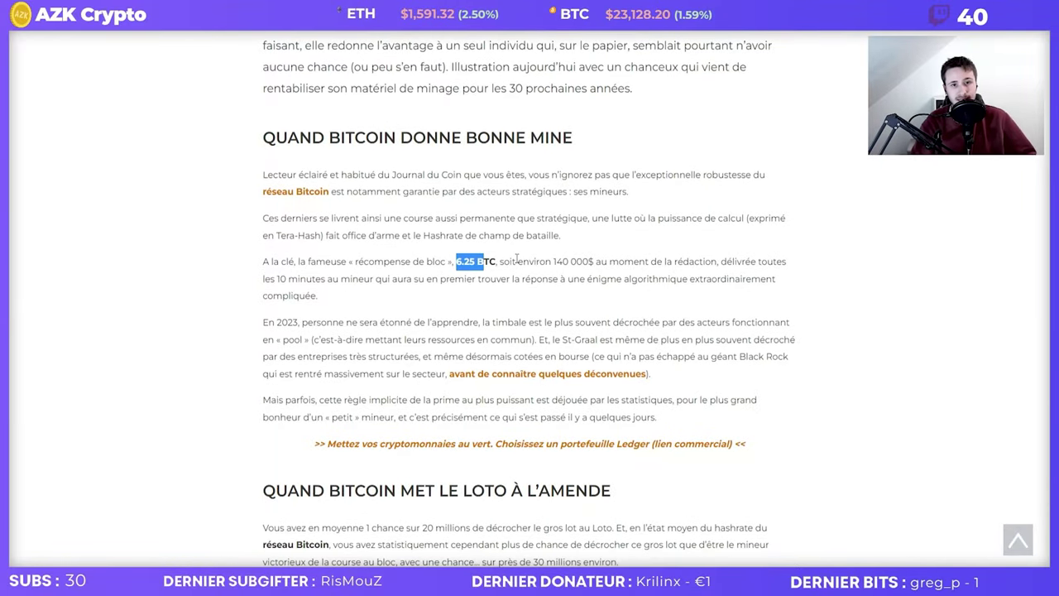
click(425, 262)
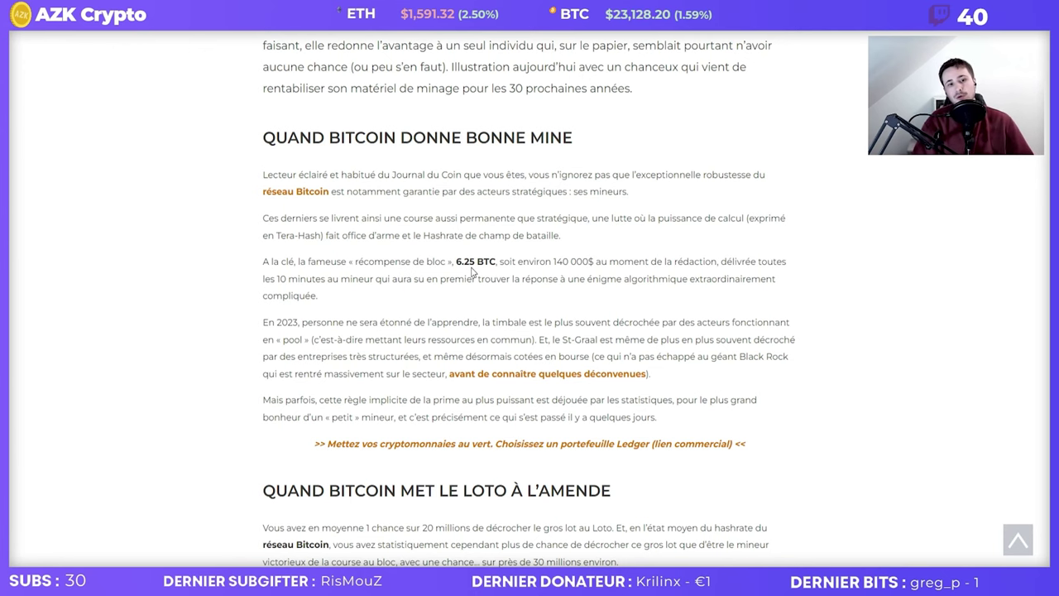
scroll(471, 269, up, 6)
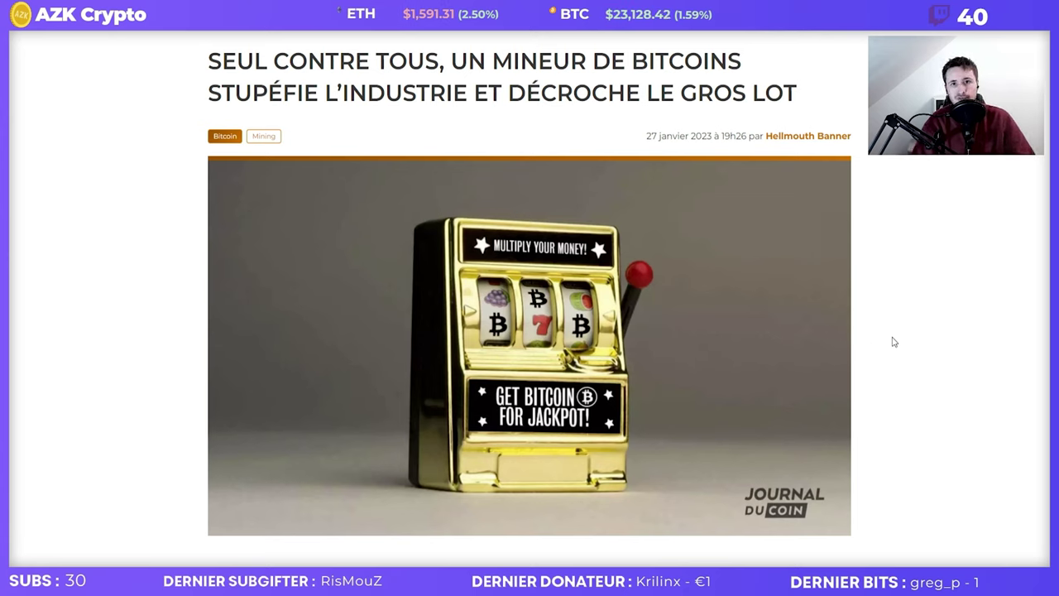
scroll(893, 342, down, 8)
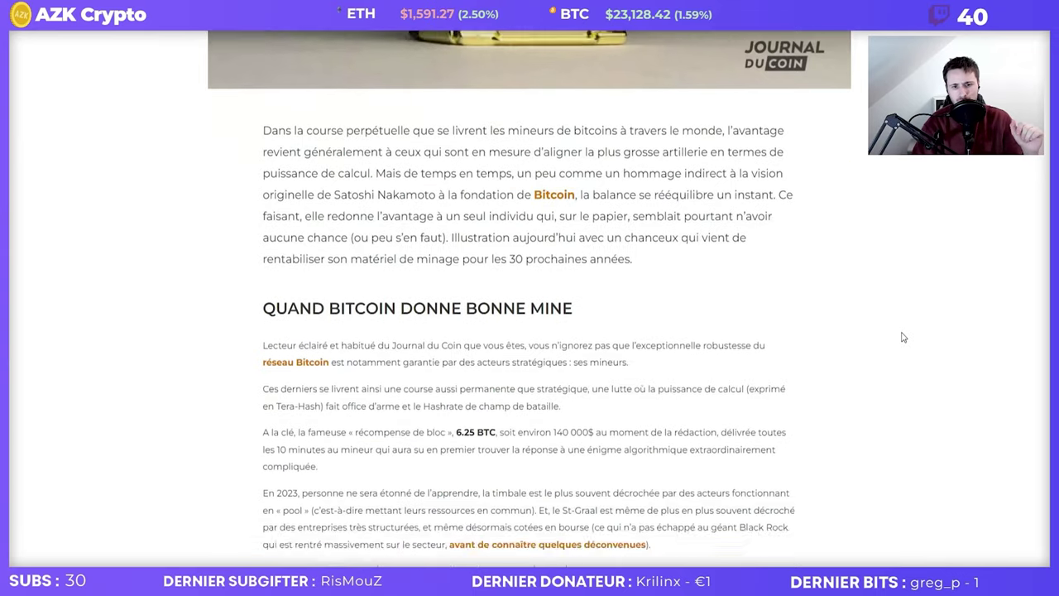
drag(655, 410, 480, 419)
click(730, 408)
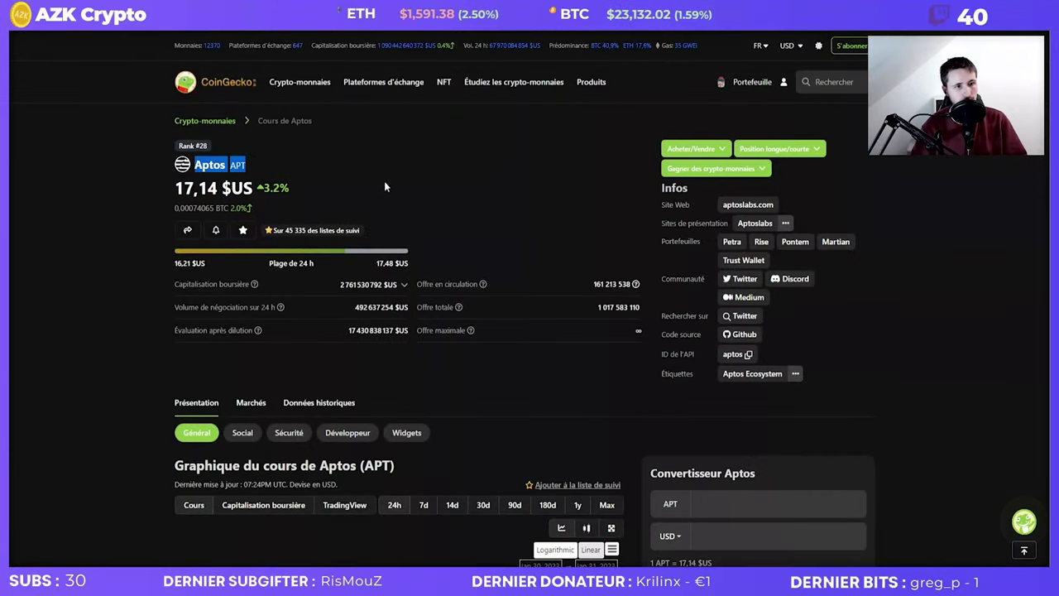
- Check the circulating supply and maximum supply of Aptos on its CoinGecko page
drag(592, 286, 632, 285)
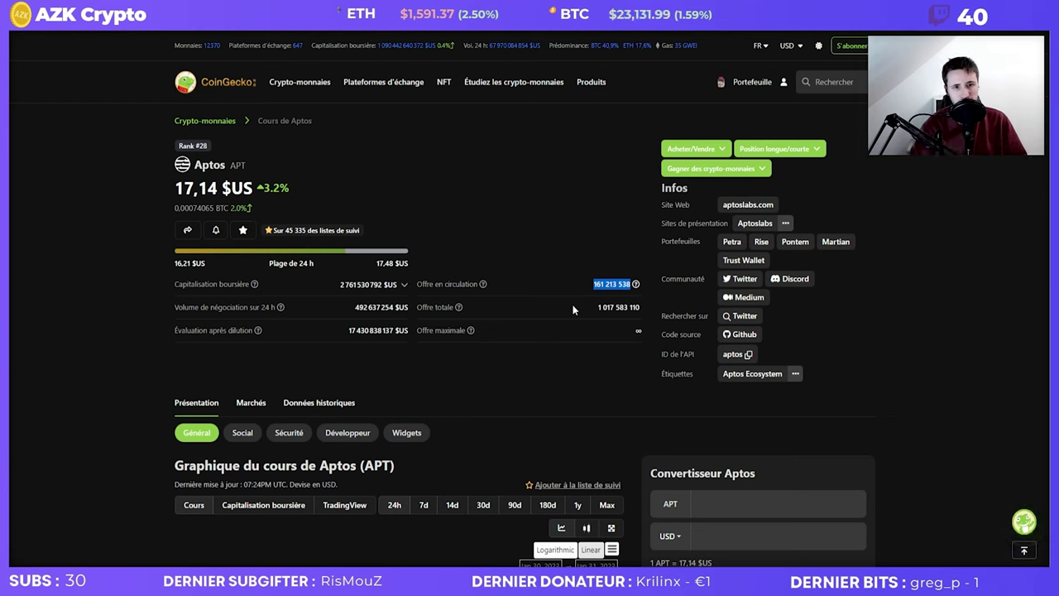
drag(629, 334, 644, 332)
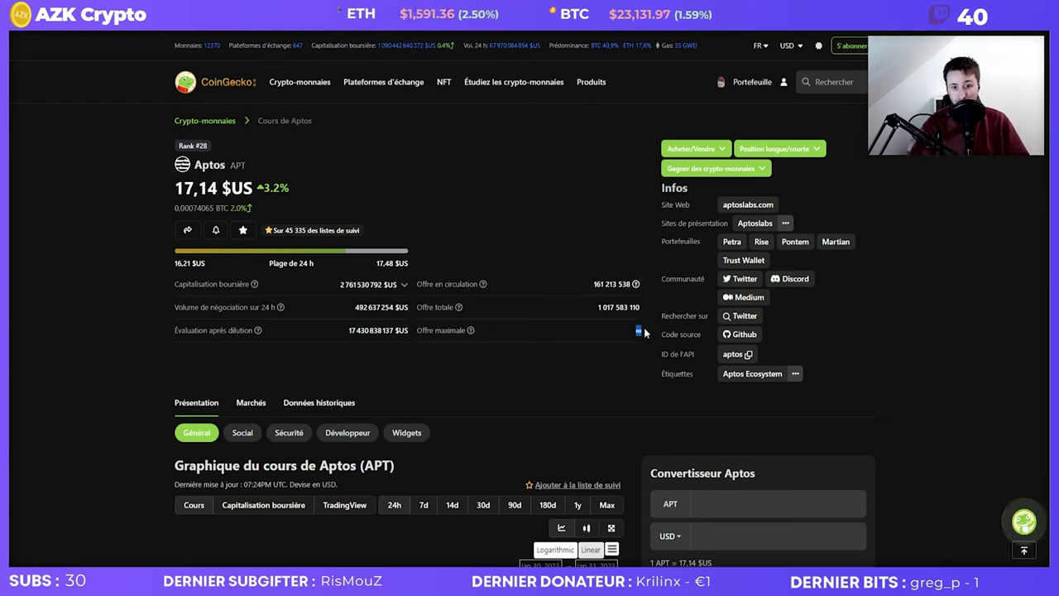
click(605, 340)
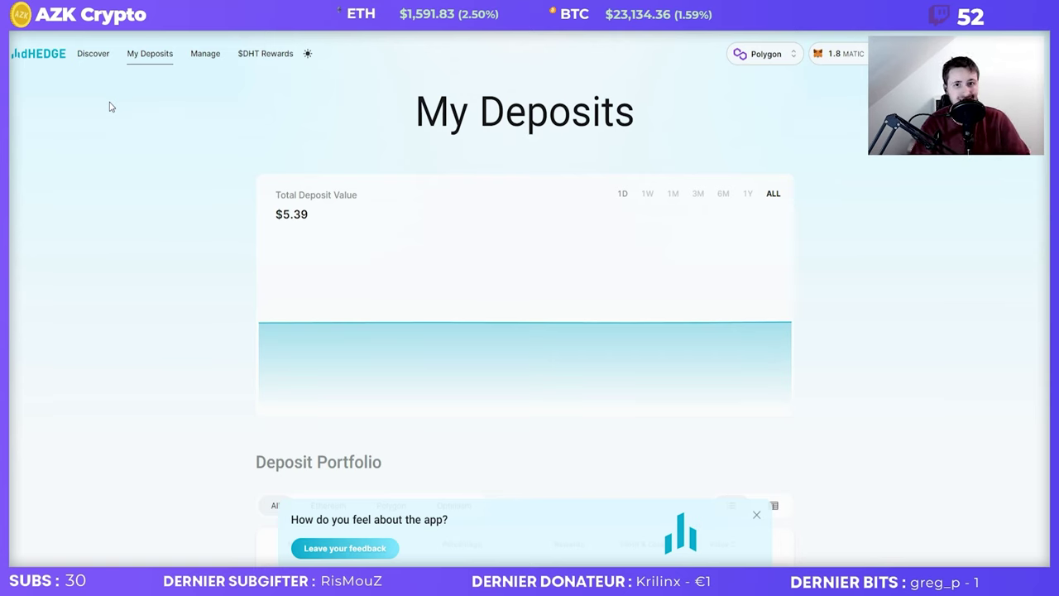
- Dismiss the feedback prompts on the dHEDGE deposits overview and on the AZK pool's management page
click(757, 514)
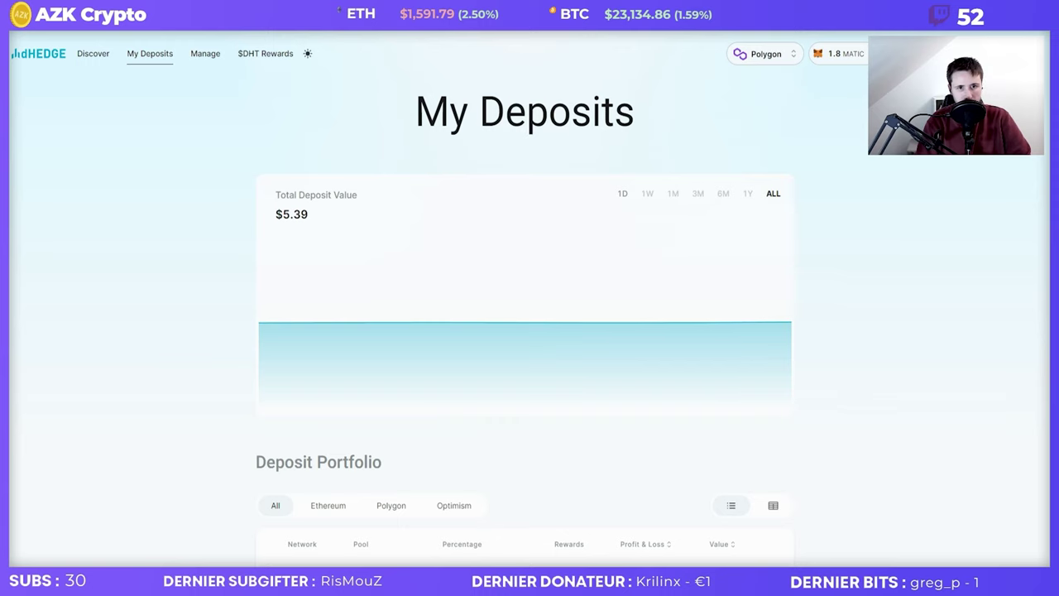
click(421, 526)
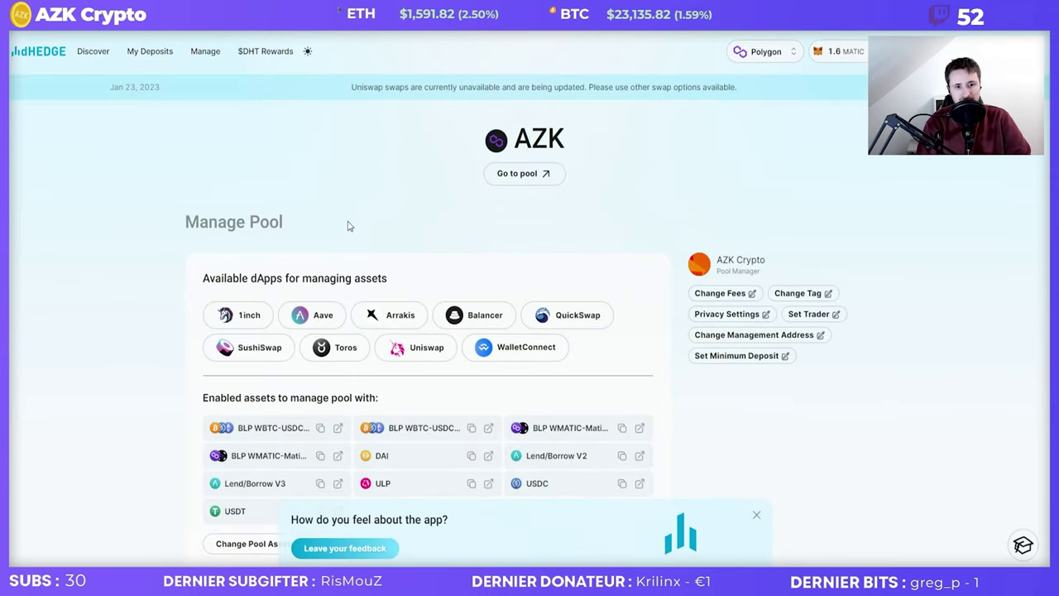
scroll(345, 218, down, 1)
click(755, 517)
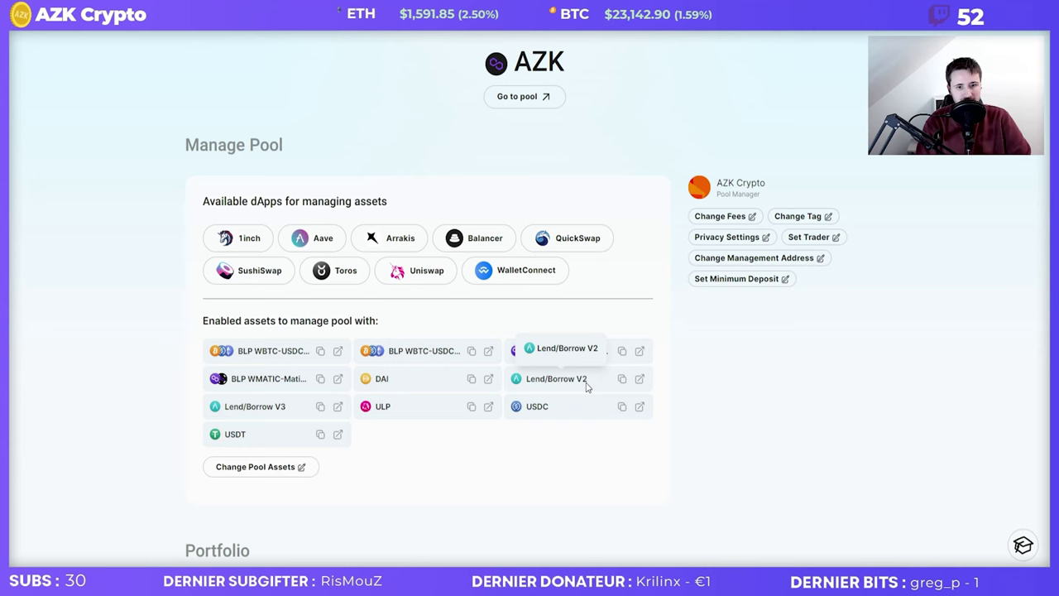
- Examine the AZK pool's available dApps, enabled assets and portfolio allocation on the management page
scroll(383, 182, up, 1)
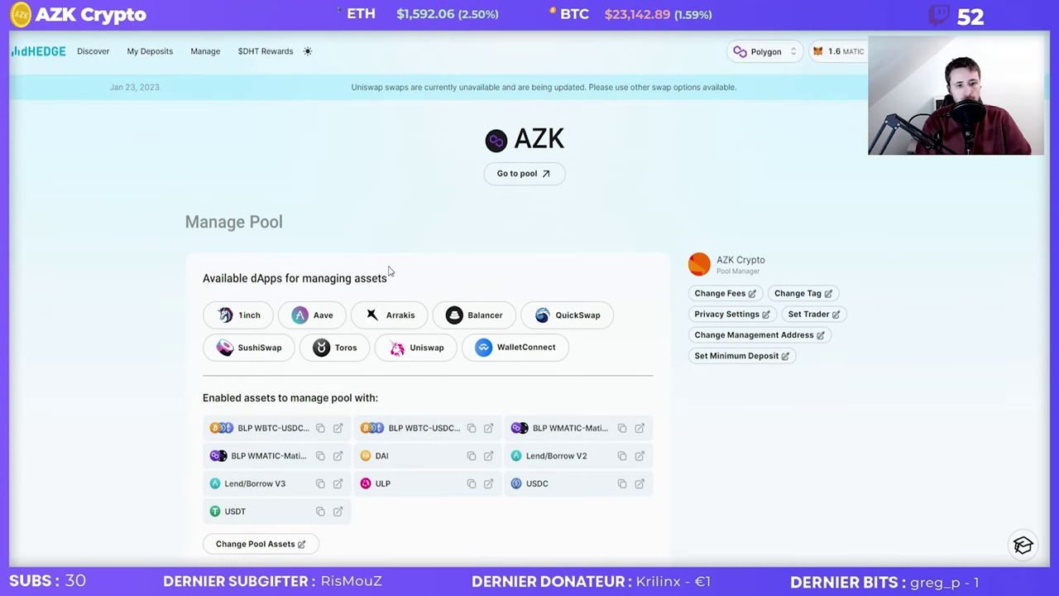
scroll(389, 270, down, 5)
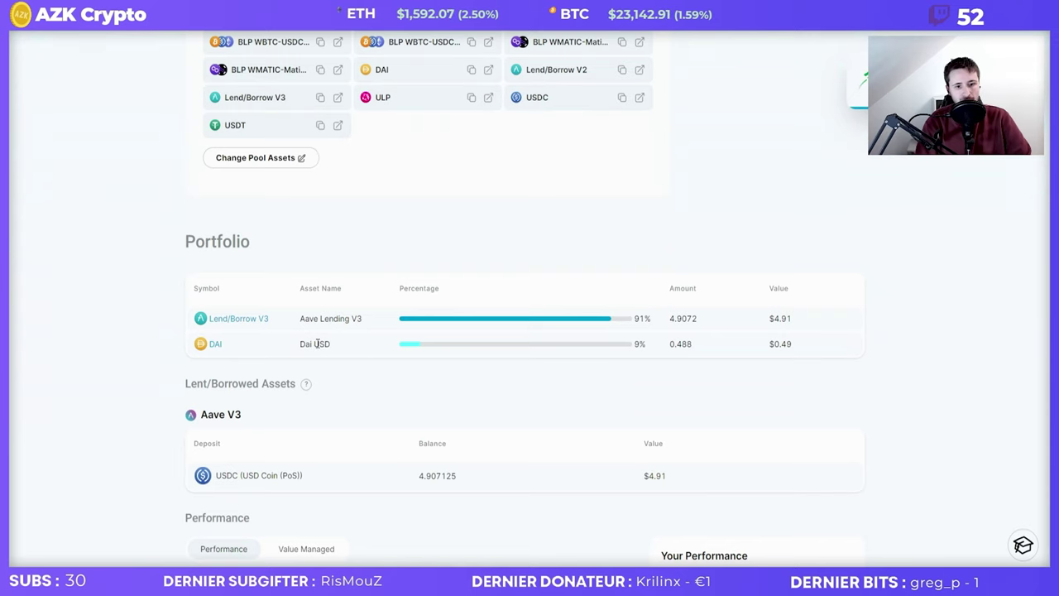
scroll(295, 172, up, 1)
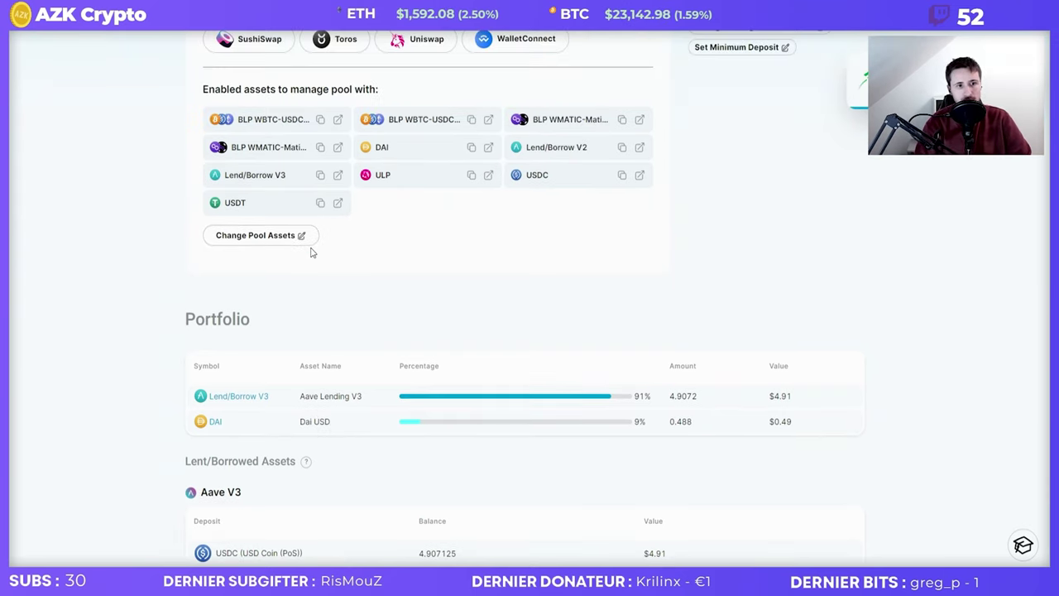
scroll(335, 281, up, 1)
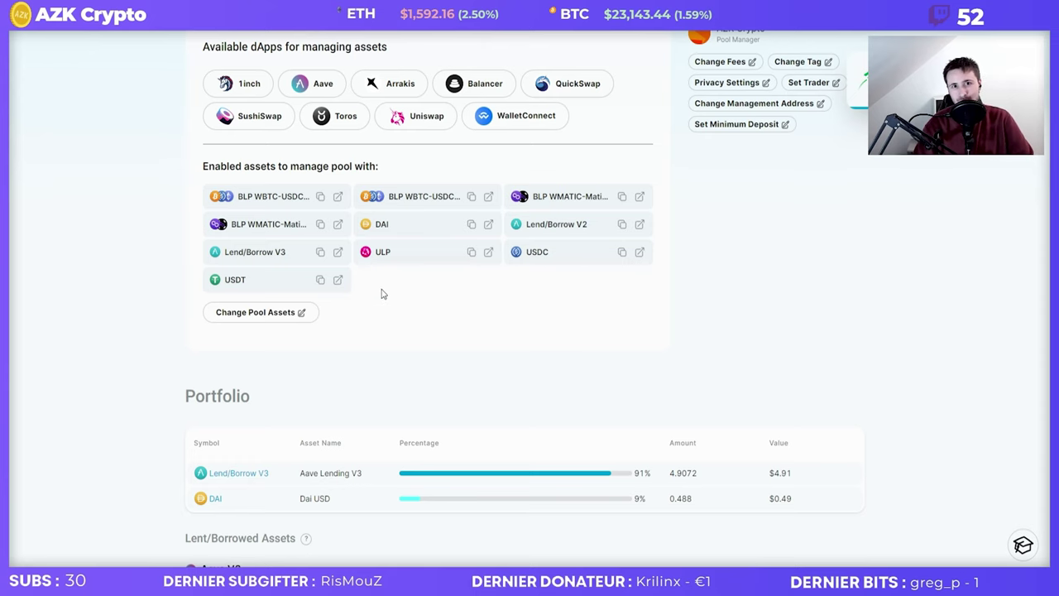
- View the pool's asset settings and which assets can be deposited, leaving them without making changes
click(254, 318)
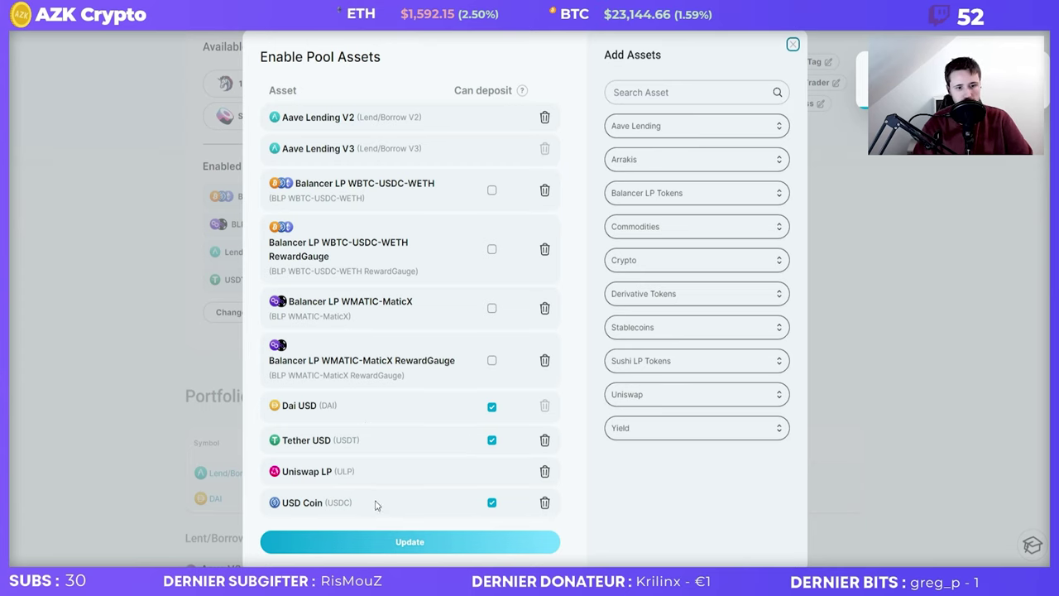
click(125, 335)
scroll(336, 246, down, 1)
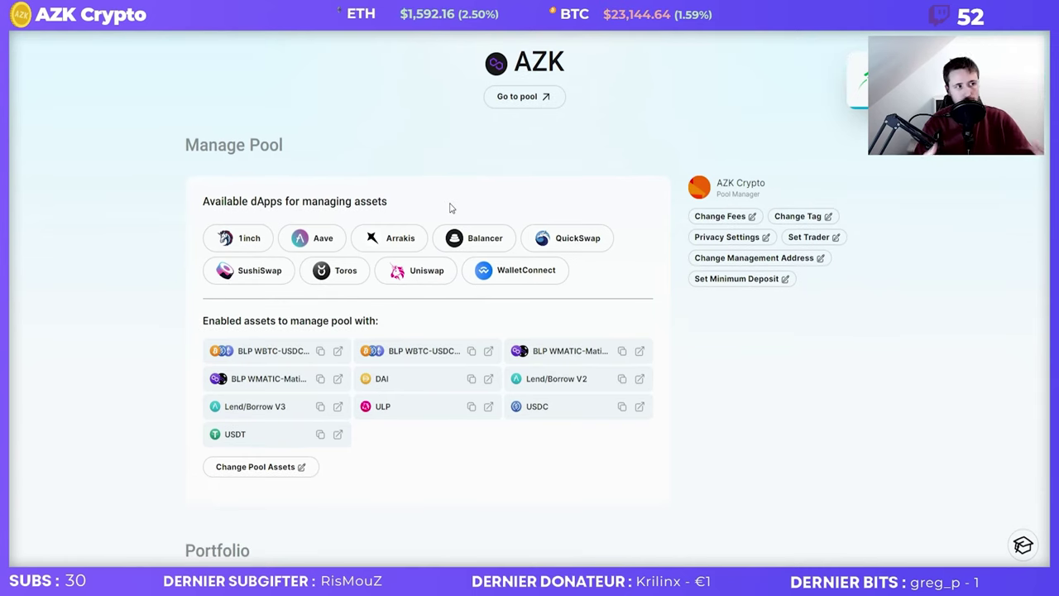
scroll(451, 207, down, 1)
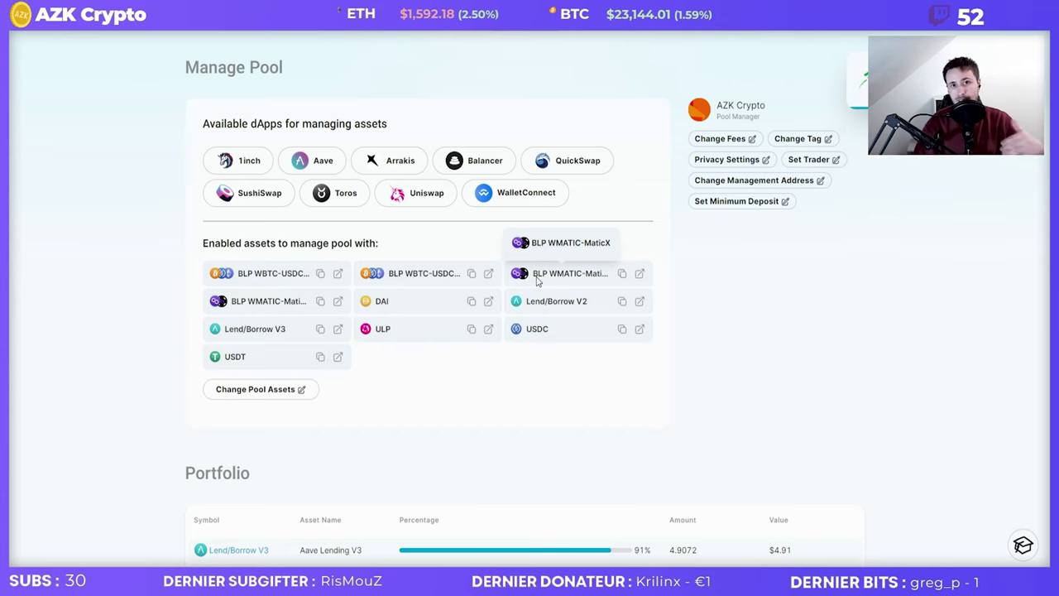
- Review the values of the Aave Lending V3 and Dai USD holdings in the pool's portfolio
scroll(468, 378, down, 3)
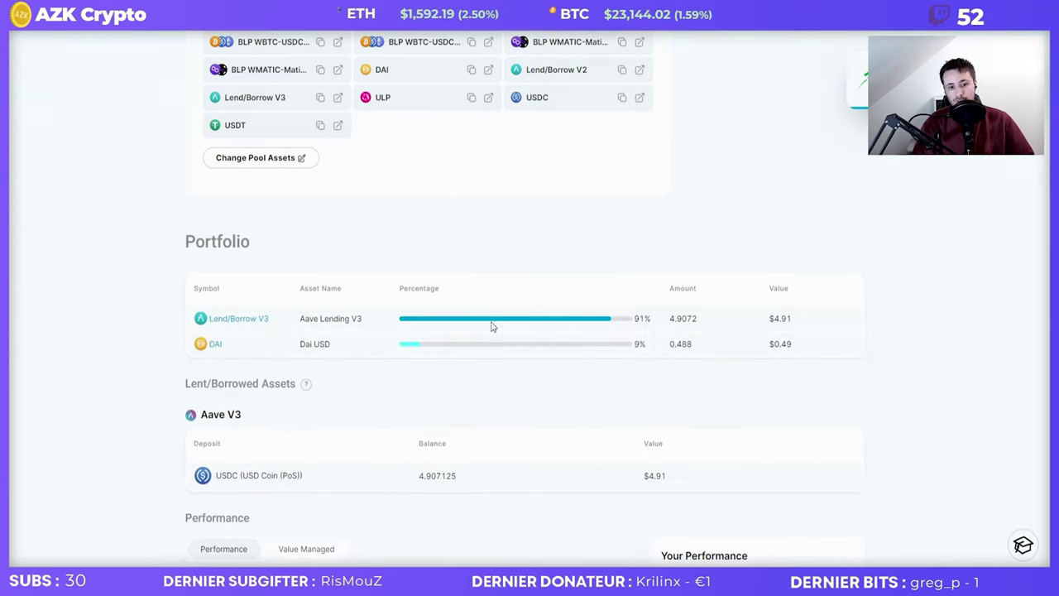
scroll(492, 327, down, 1)
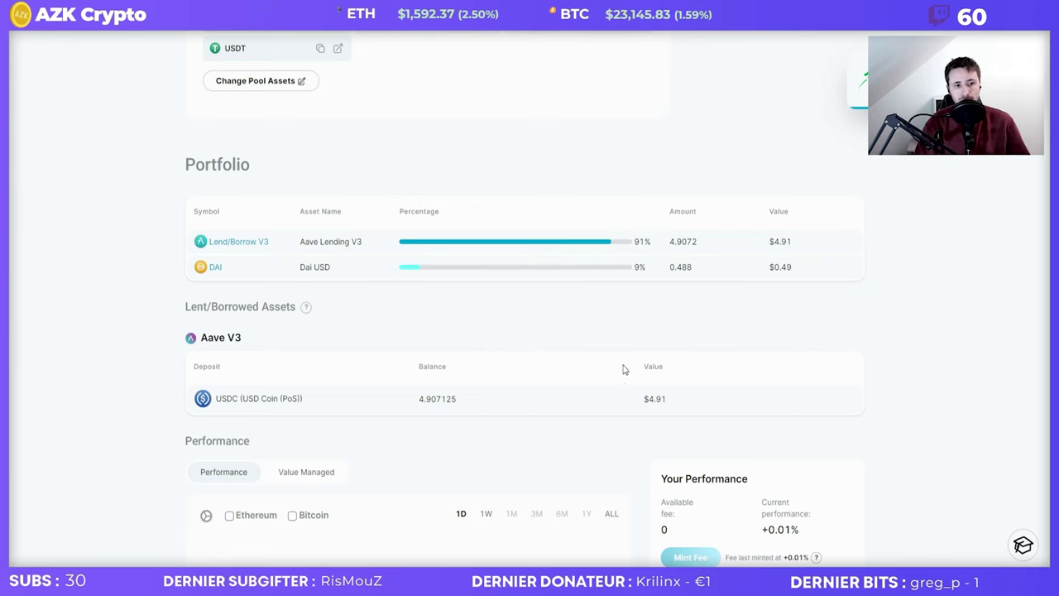
mouse_move(789, 241)
mouse_down()
mouse_move(808, 274)
mouse_move(783, 240)
mouse_up()
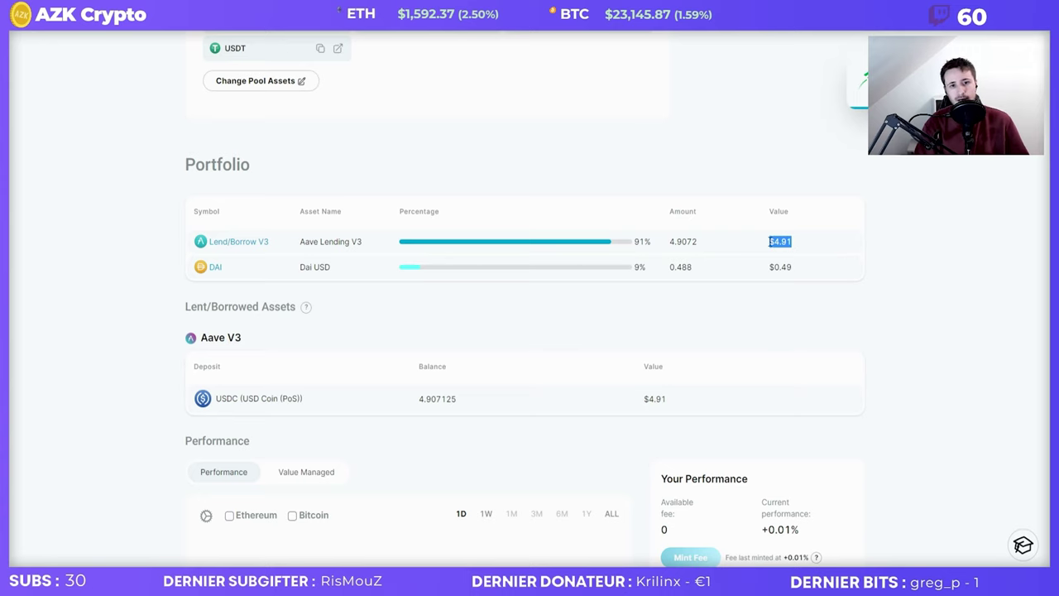
drag(774, 268, 797, 276)
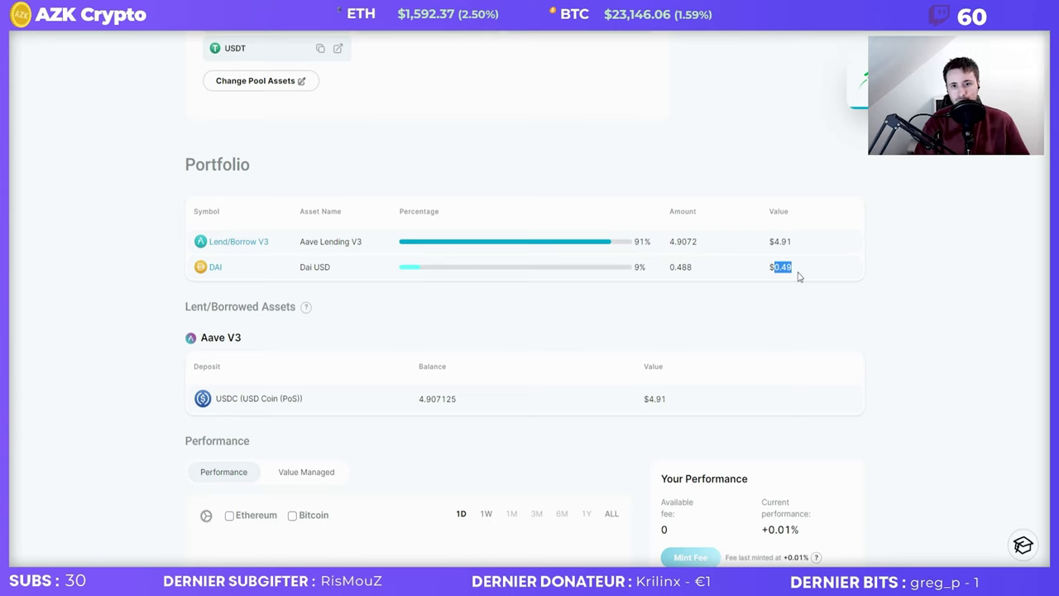
- Go to the AZK pool's deposit page and view the tokens accepted for buying shares
key(alt+Left)
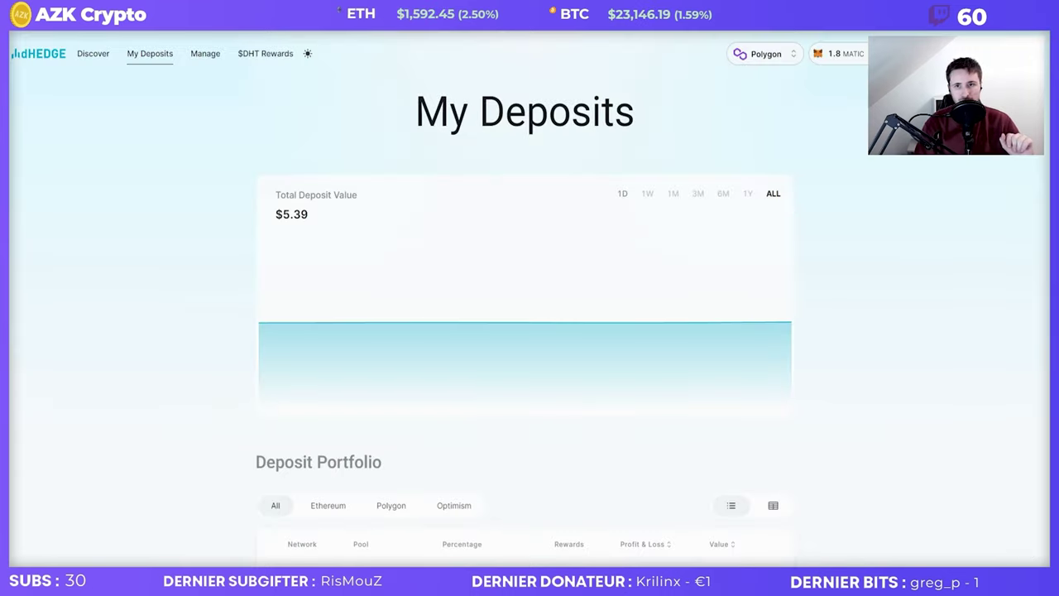
key(alt+Right)
scroll(775, 253, down, 2)
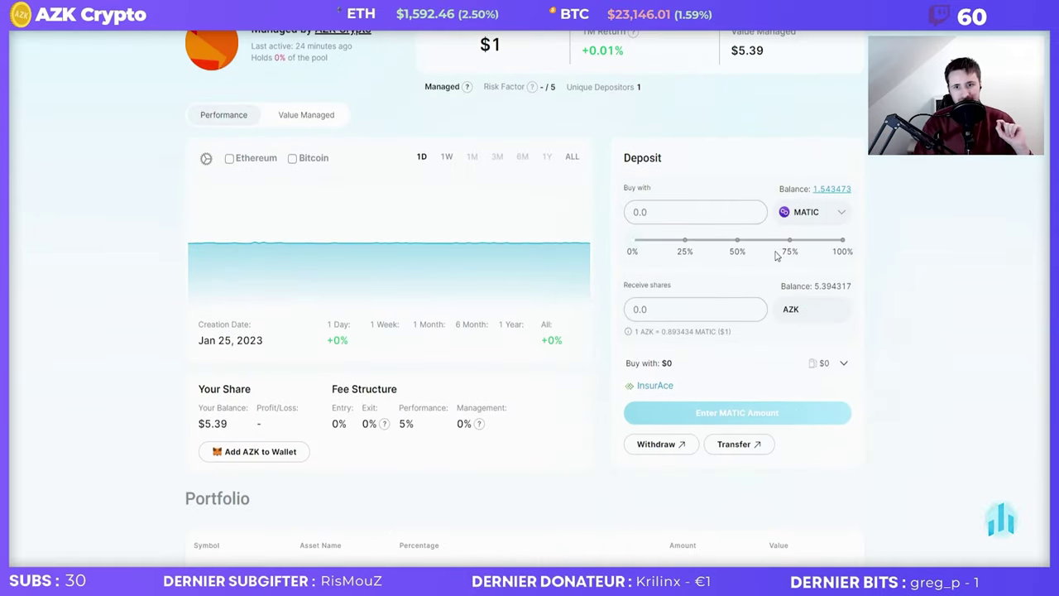
click(679, 214)
click(808, 212)
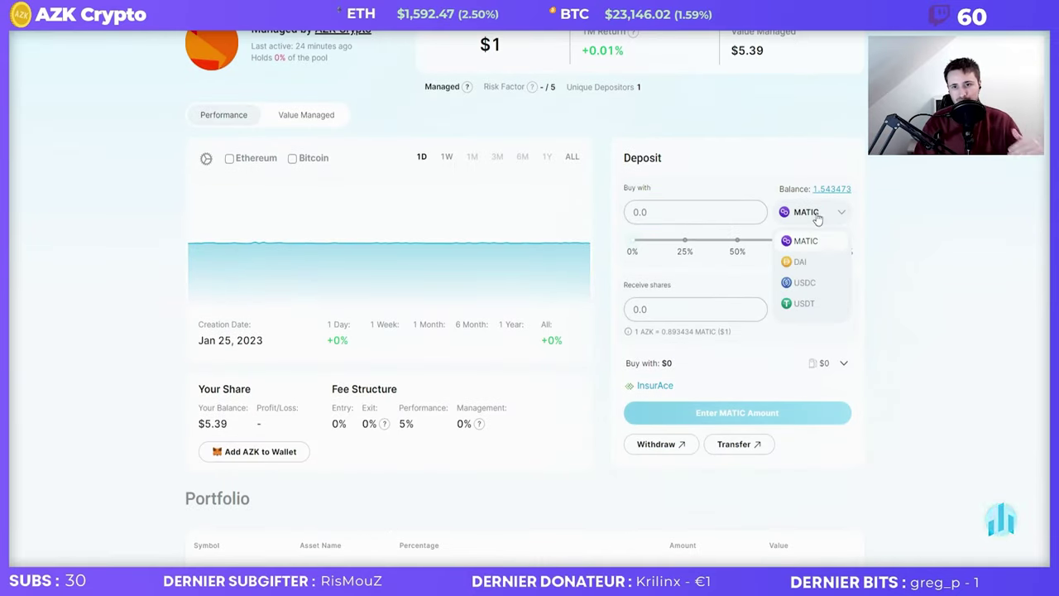
click(703, 215)
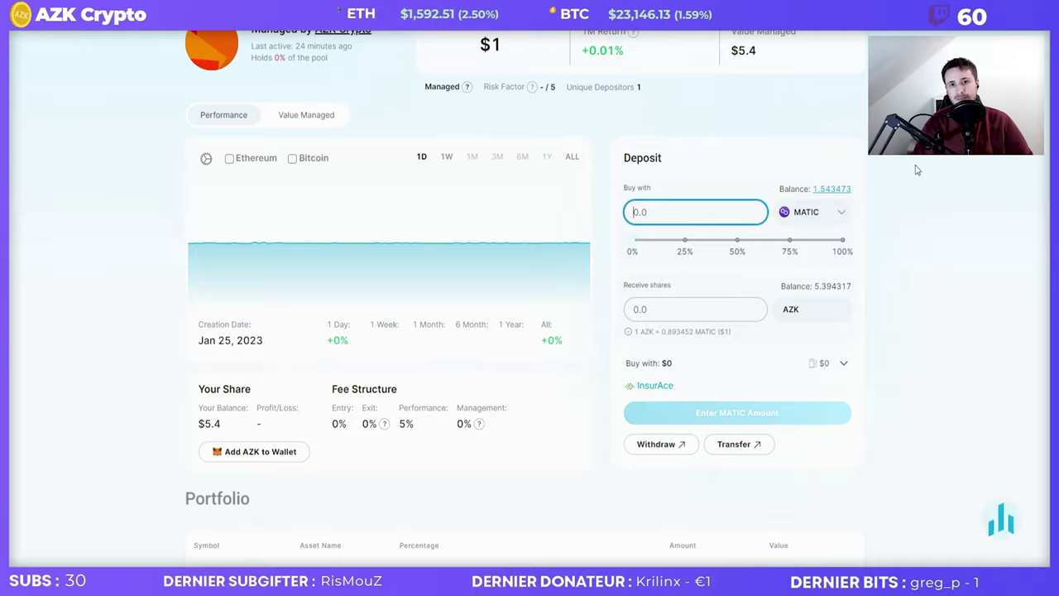
- View the networks available for the pool and return to the deposit amount
scroll(914, 170, up, 2)
click(761, 58)
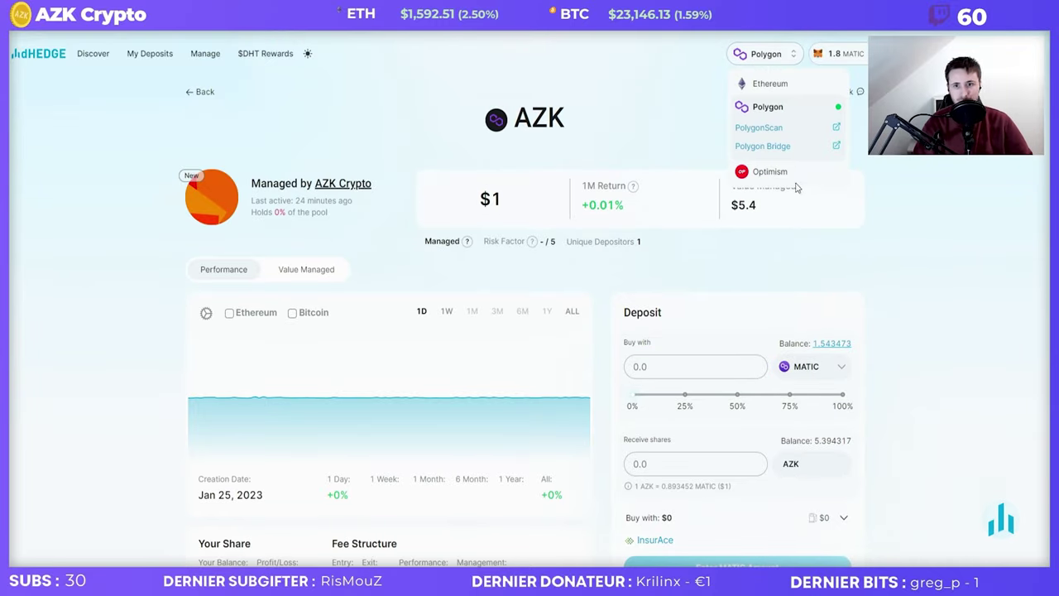
scroll(910, 190, down, 2)
click(664, 297)
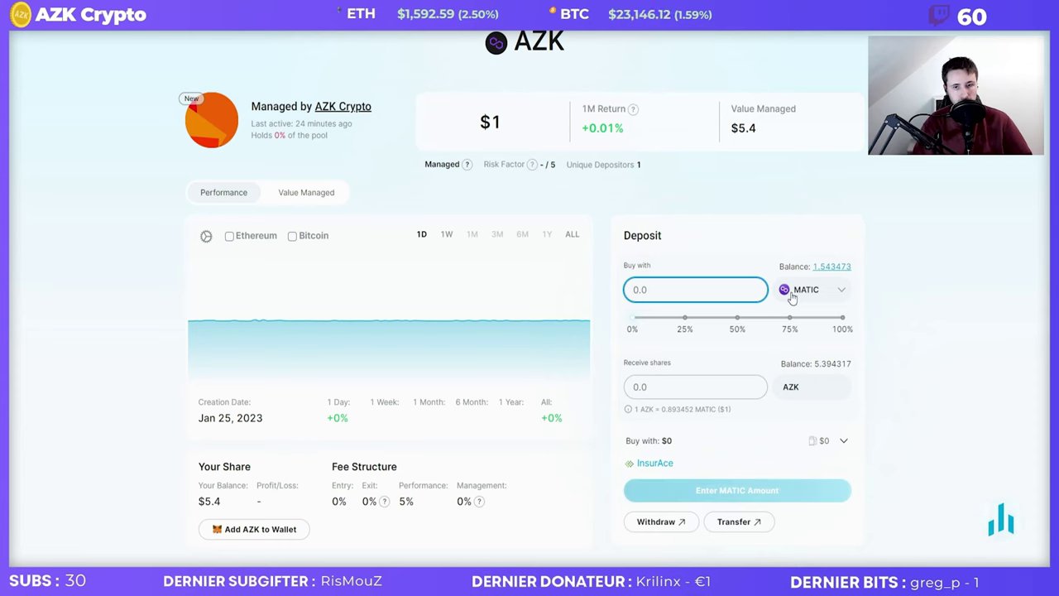
- Choose USDC as the deposit token and set the amount to 10
click(681, 395)
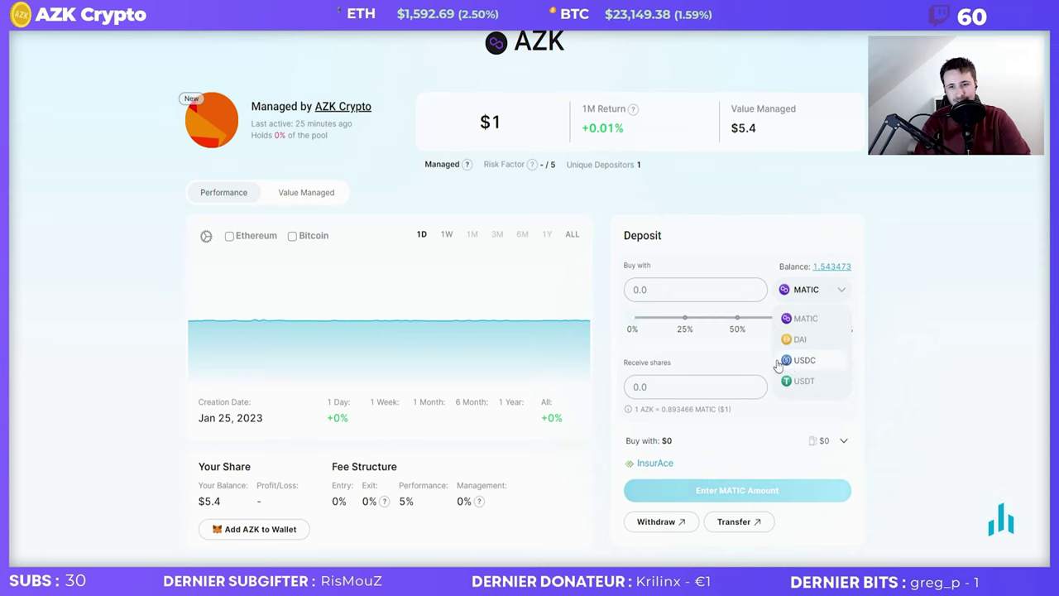
click(799, 360)
click(678, 291)
text(10)
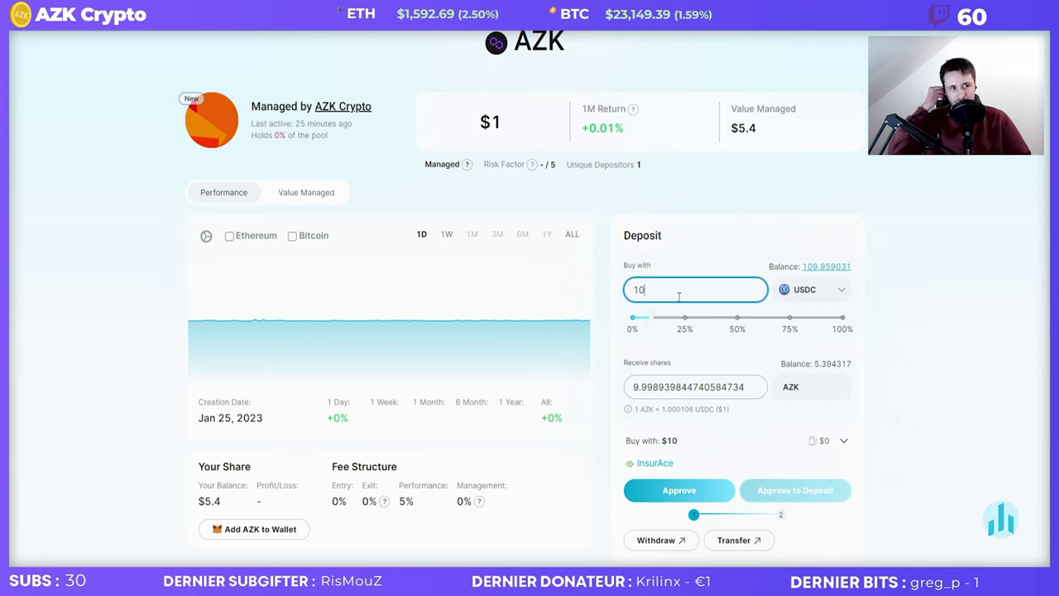
- Approve USDC spending for the deposit with a limit of 10 in the Rabby wallet, submit the transaction and dismiss its notification
click(680, 491)
drag(919, 40, 684, 64)
click(780, 196)
double_click(696, 400)
text(10)
click(713, 484)
click(763, 485)
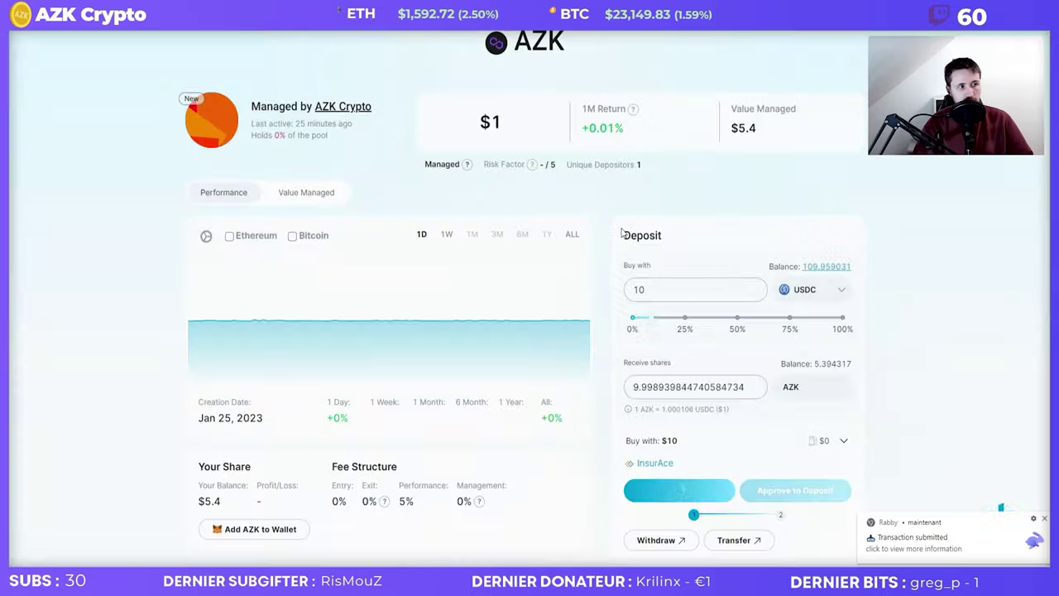
click(620, 227)
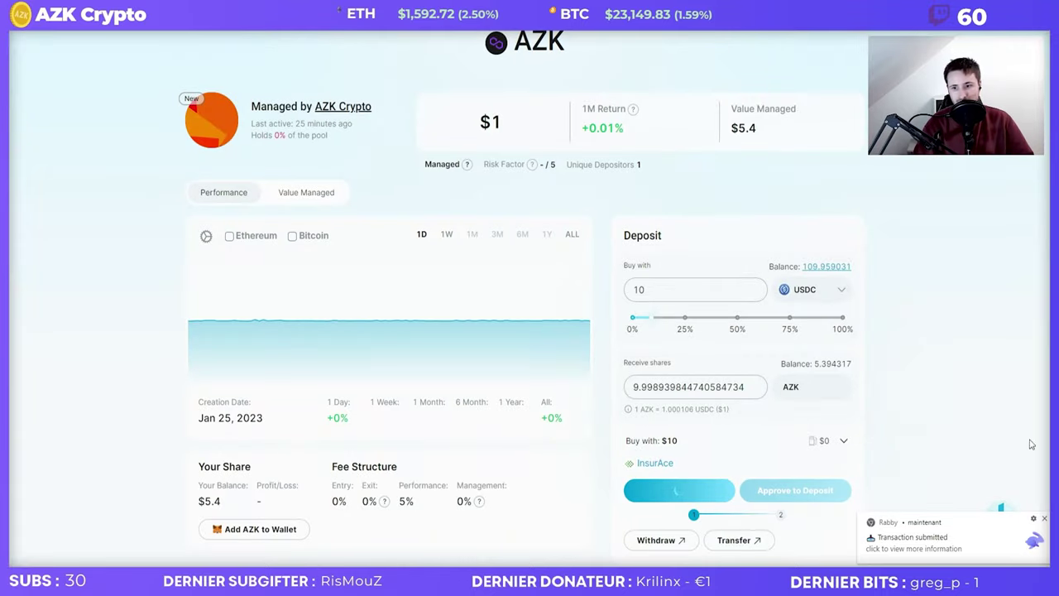
click(1045, 518)
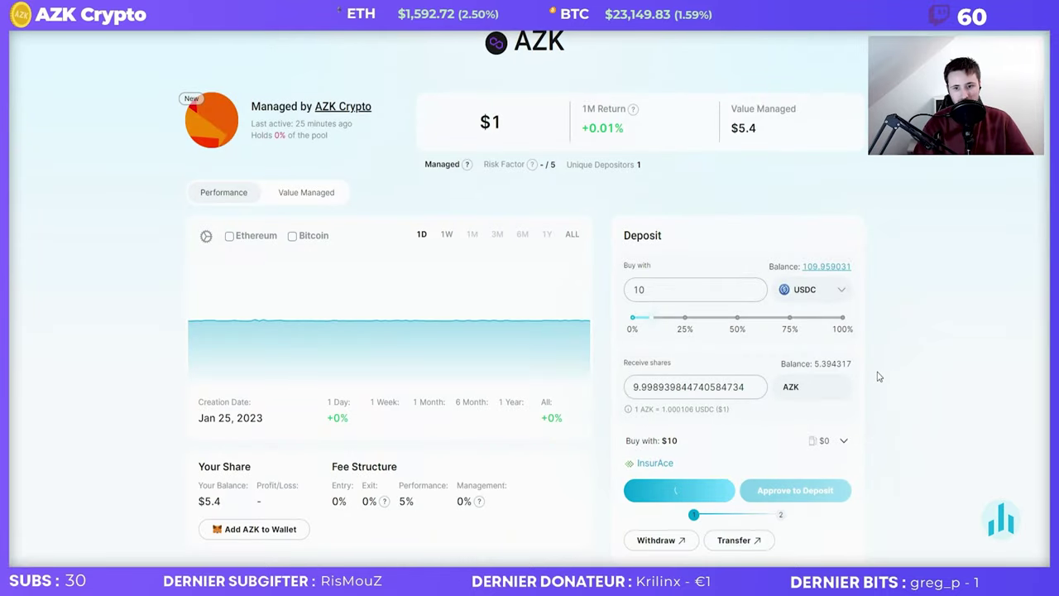
- Examine the number of AZK shares to receive for the 10 USDC deposit
double_click(637, 386)
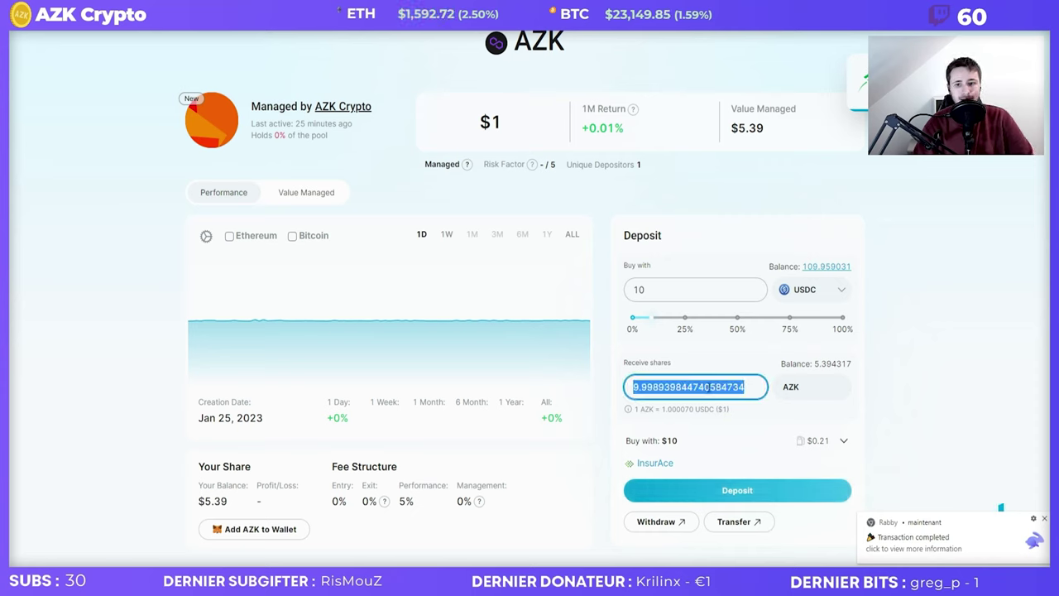
click(741, 406)
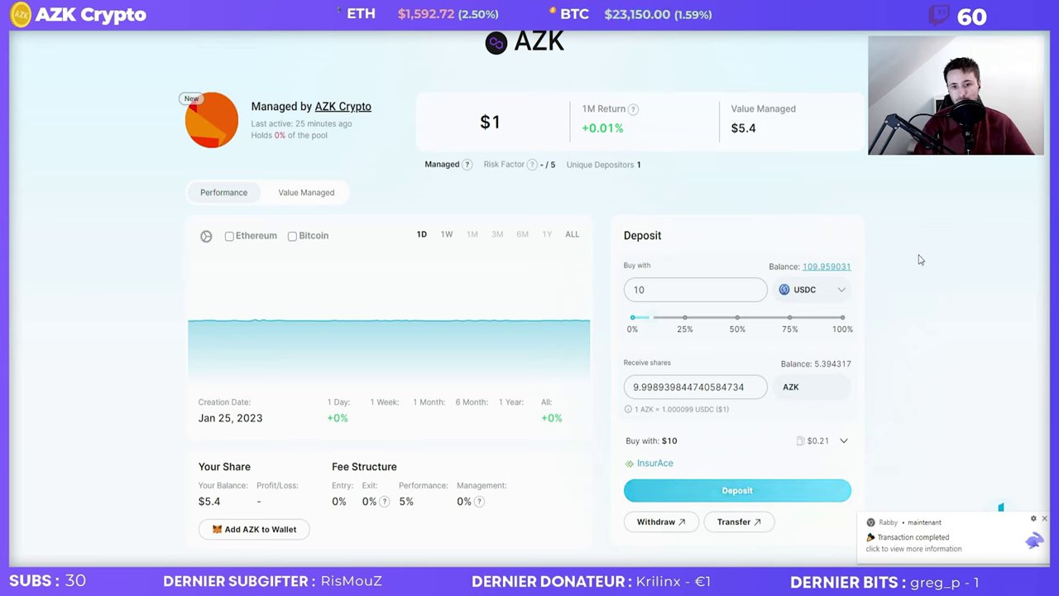
drag(633, 390, 759, 390)
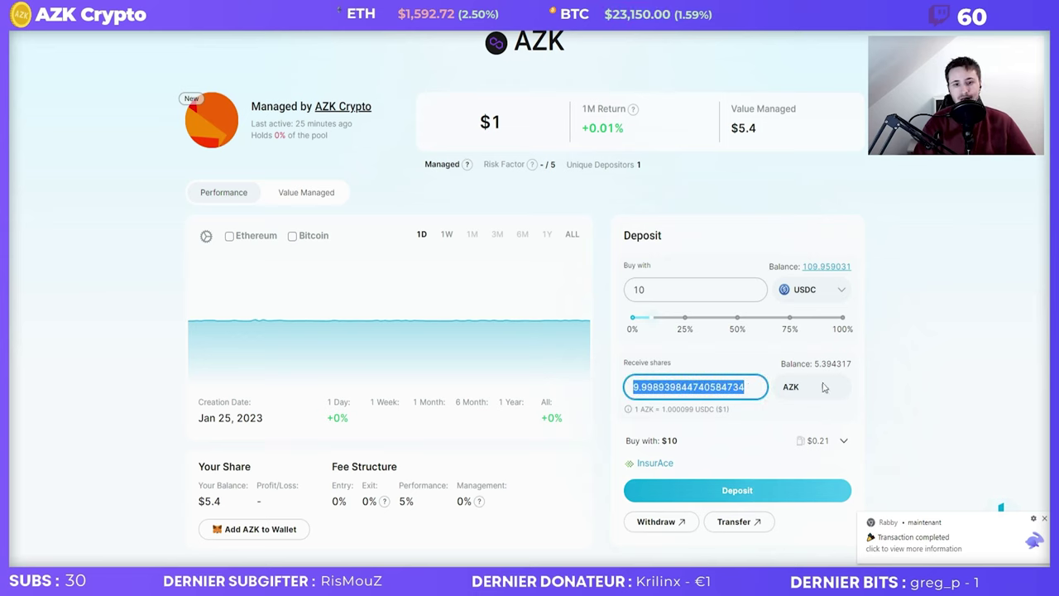
click(908, 366)
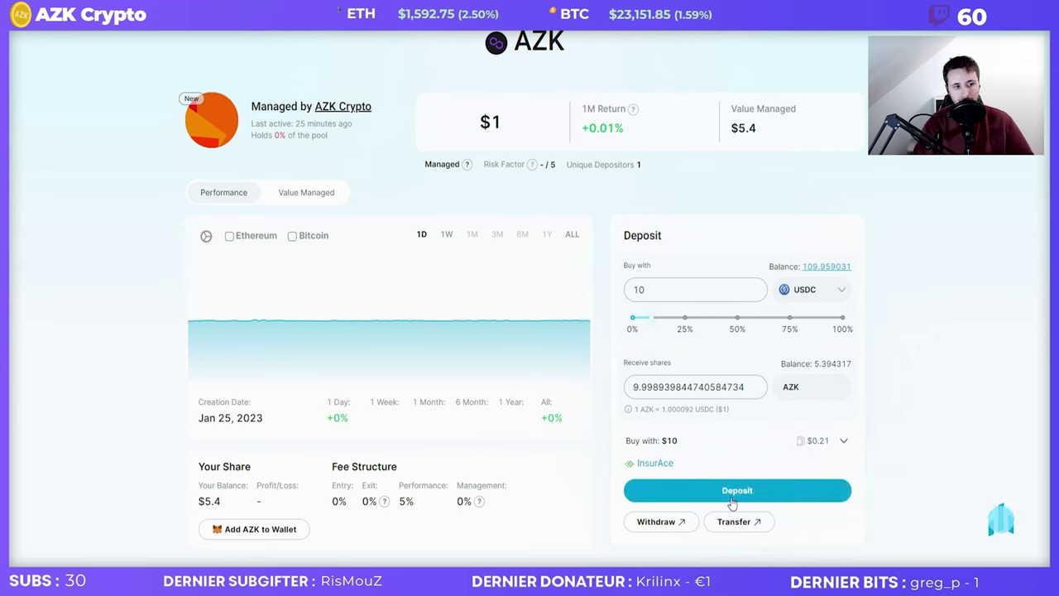
- Deposit the 10 USDC into the AZK pool, sign the Polygon transaction in the wallet and close the submission dialog
click(733, 493)
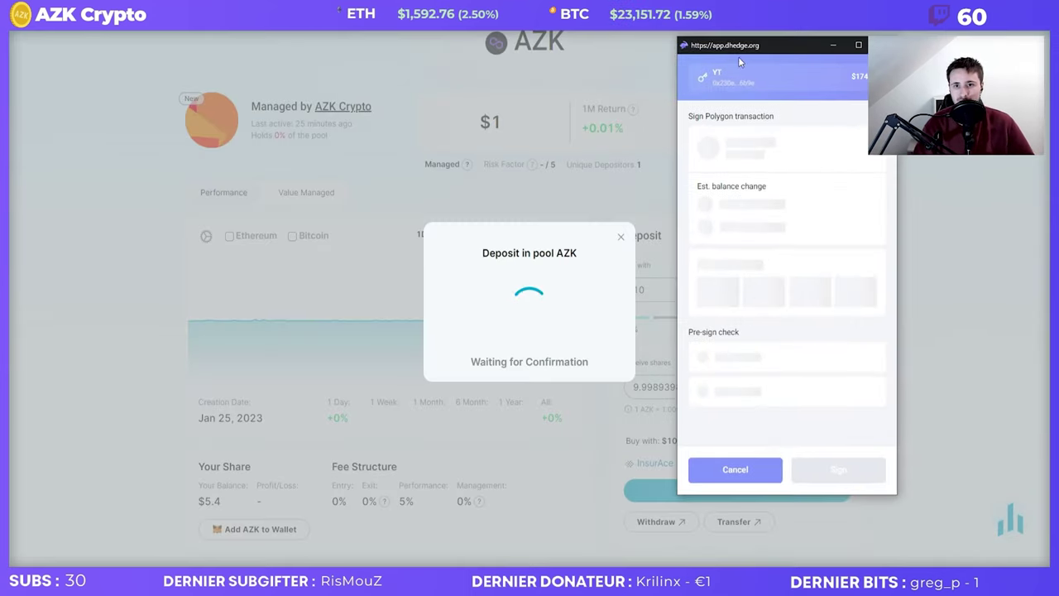
click(838, 474)
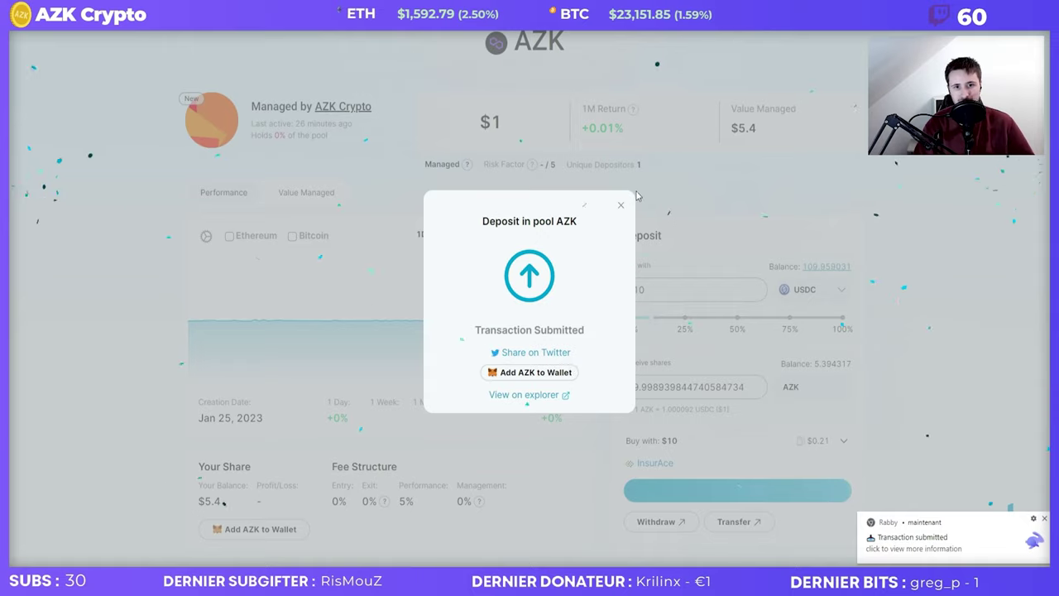
click(635, 193)
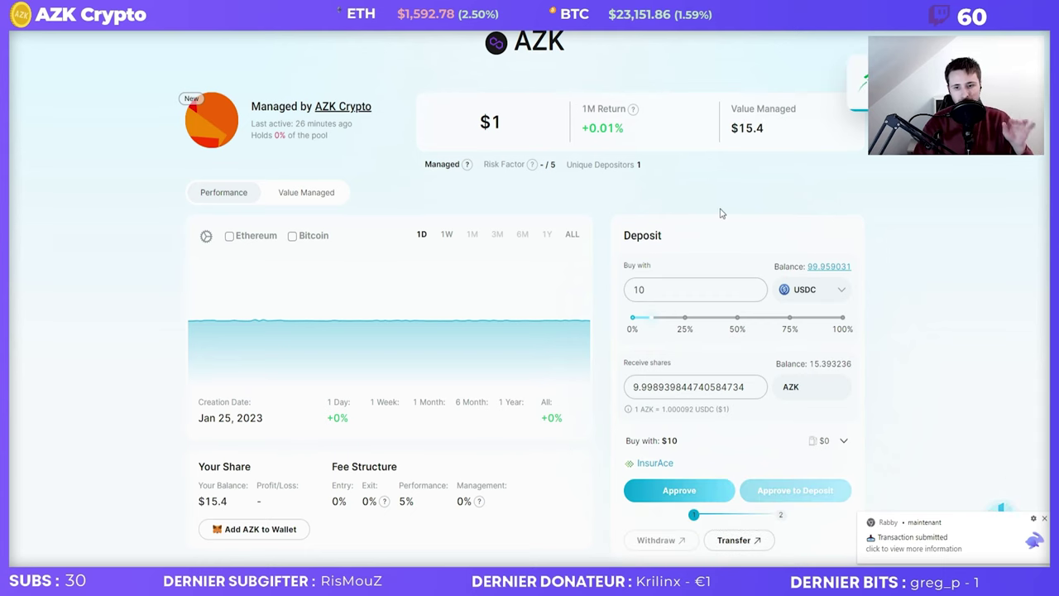
- Switch to the AZK pool's management page, find the portfolio and dismiss the wallet notification
scroll(691, 307, down, 2)
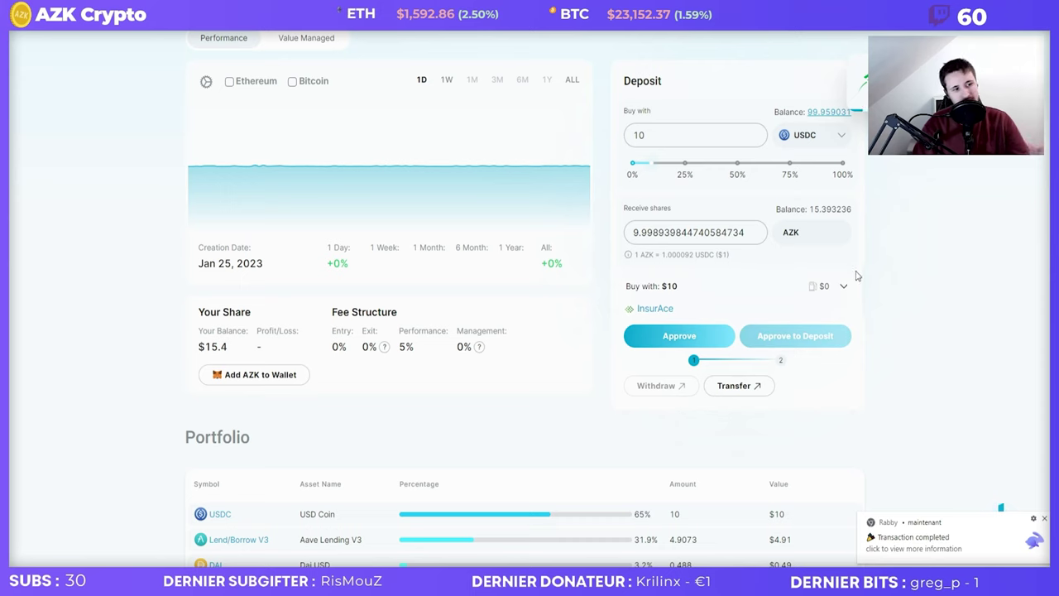
scroll(865, 279, up, 2)
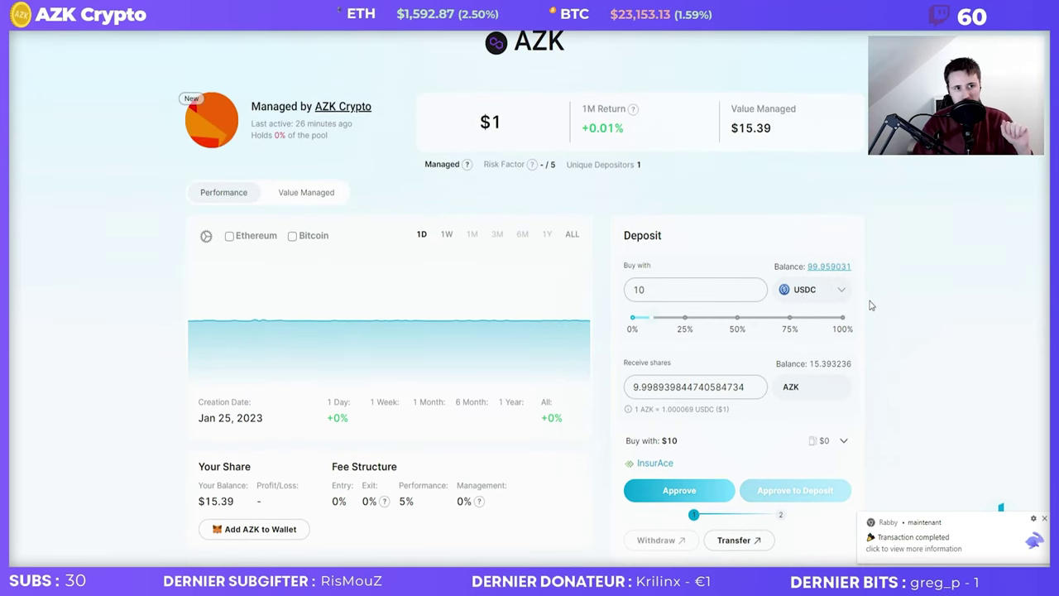
scroll(496, 443, down, 10)
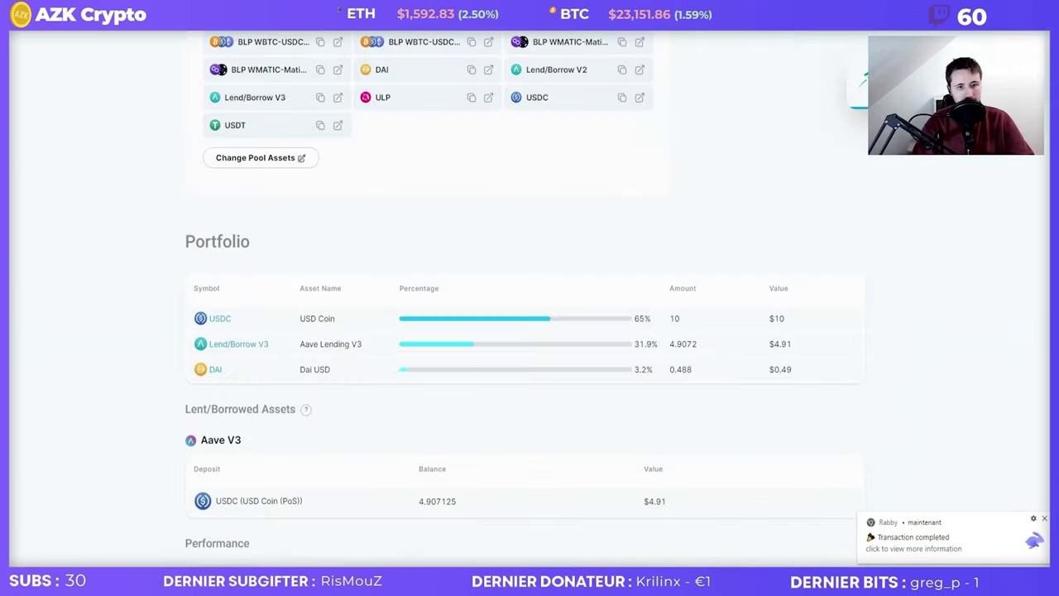
scroll(554, 238, up, 1)
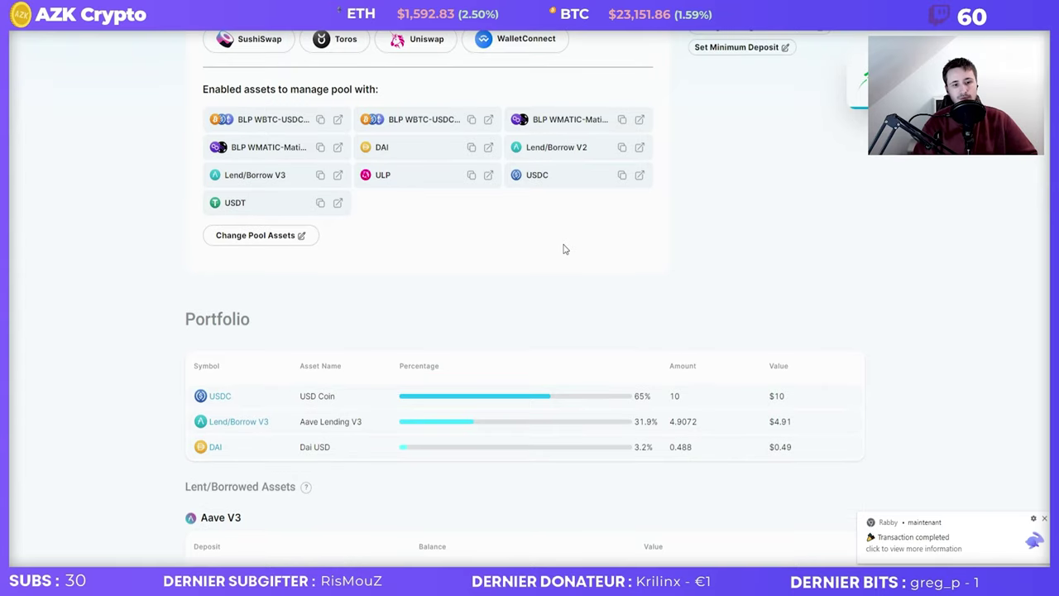
click(1045, 519)
scroll(720, 375, down, 1)
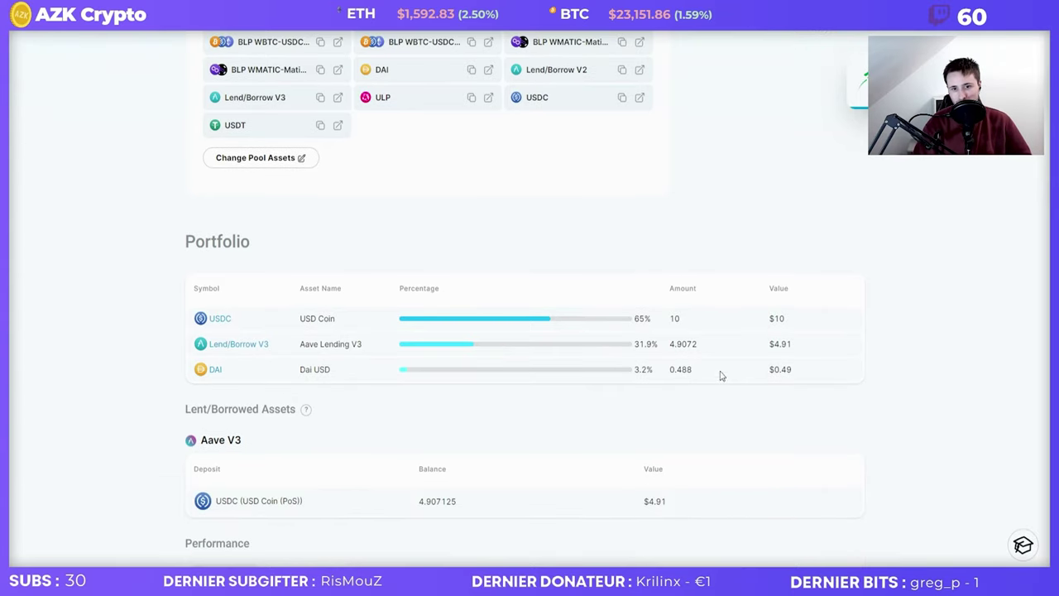
- Examine the Aave Lending V3, DAI and USDC amounts in the pool's portfolio and its lent assets on Aave V3
drag(696, 341, 660, 349)
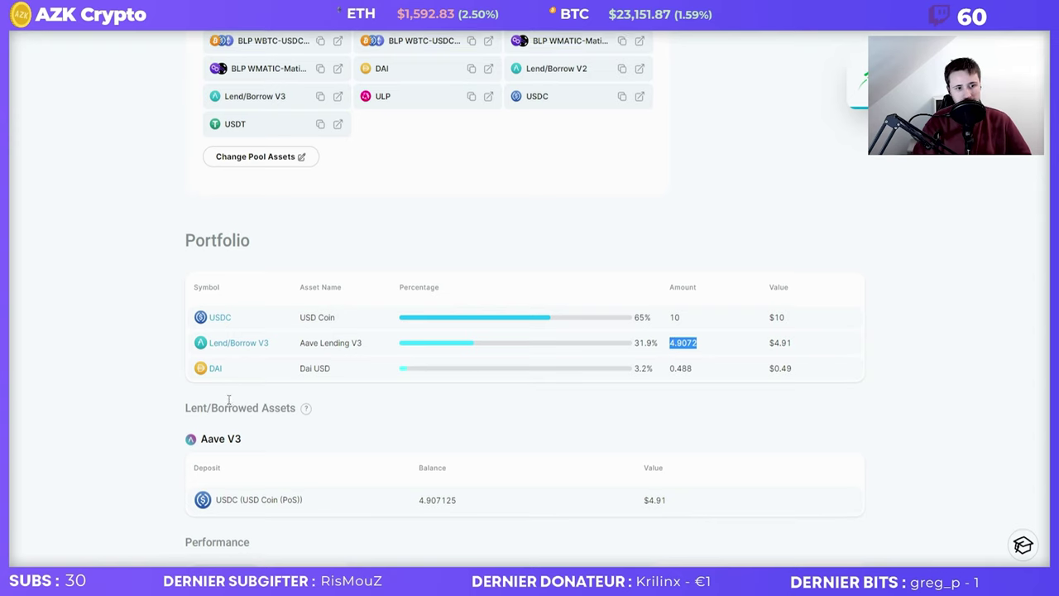
scroll(224, 347, down, 1)
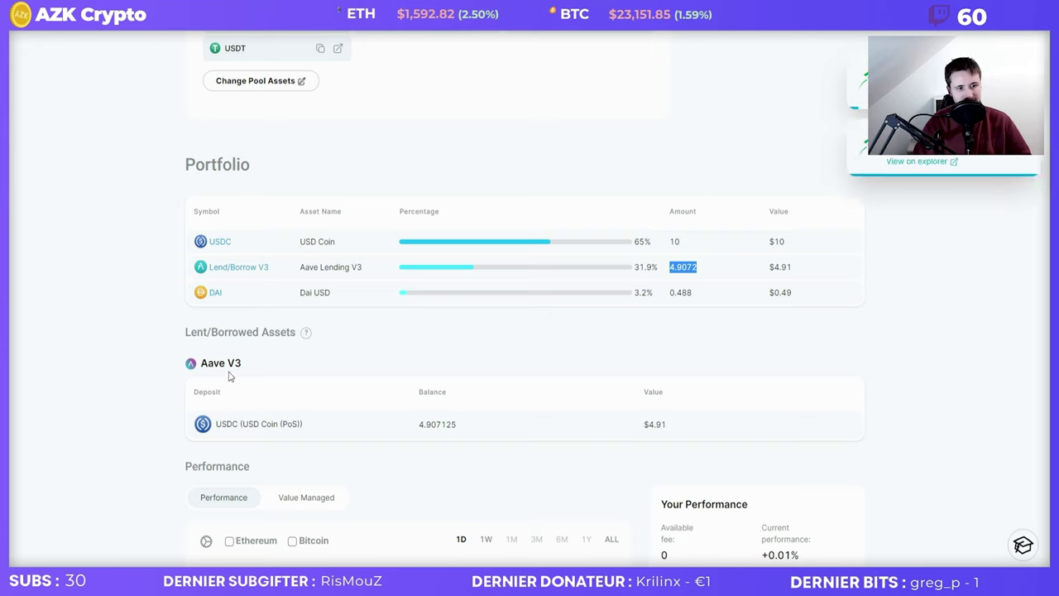
click(540, 425)
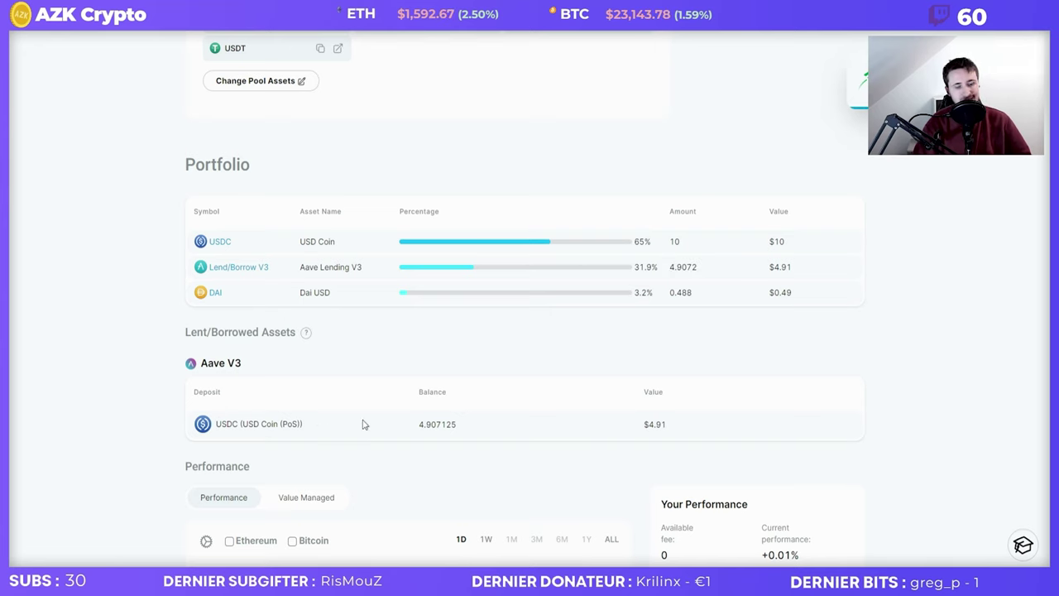
drag(714, 287, 675, 285)
double_click(674, 242)
click(673, 246)
- Review the available dApps and the assets enabled for managing the AZK pool
scroll(557, 236, up, 1)
scroll(557, 236, up, 4)
scroll(600, 406, down, 1)
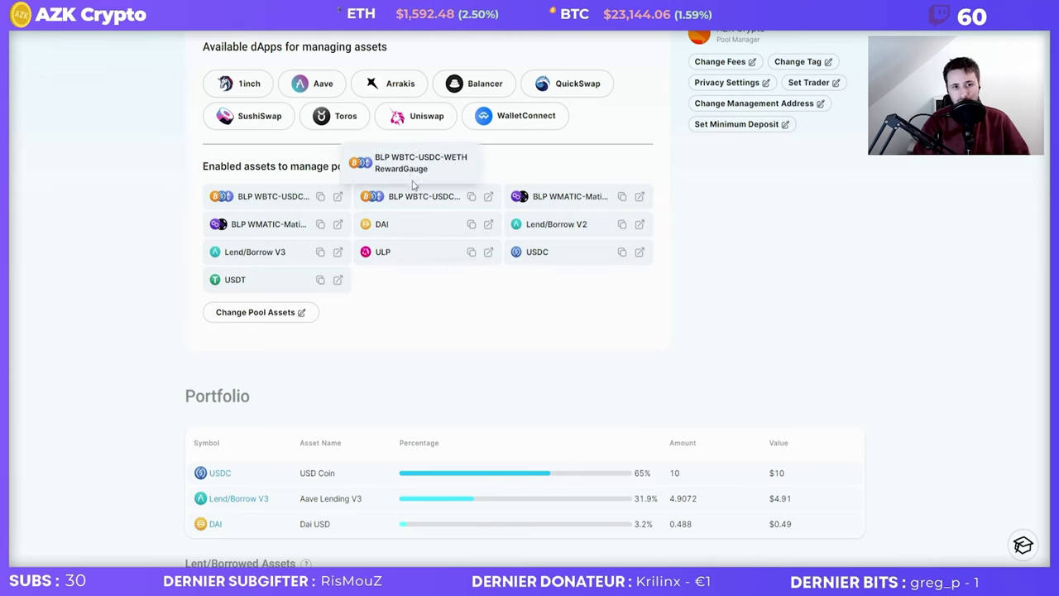
scroll(530, 327, down, 1)
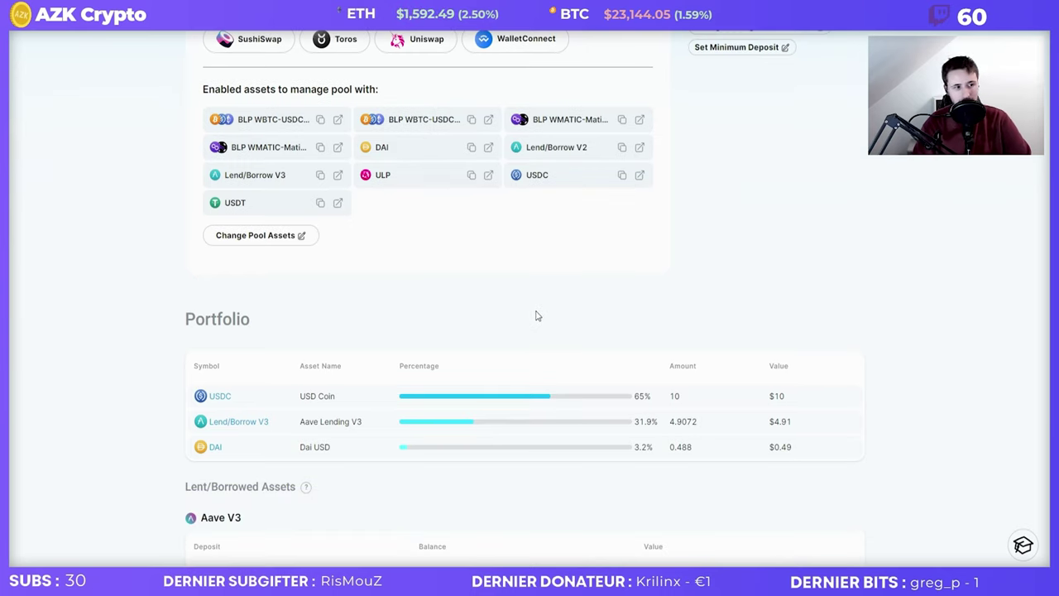
scroll(536, 316, up, 2)
scroll(797, 301, up, 2)
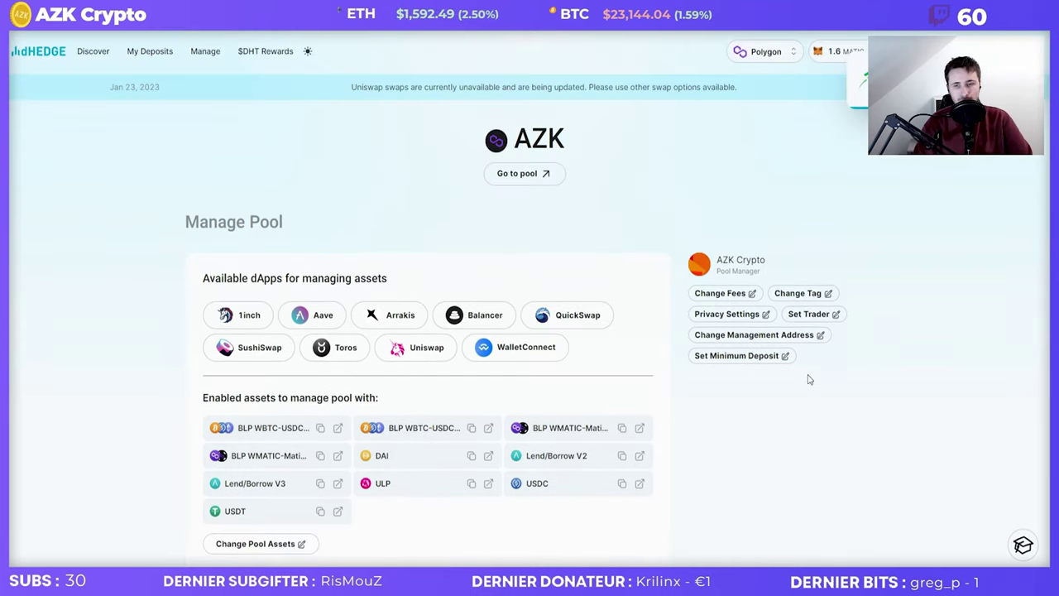
- Return to the pool's deposit page and examine the DAI, Aave Lending V3 and USDC amounts in its portfolio
key(alt+Left)
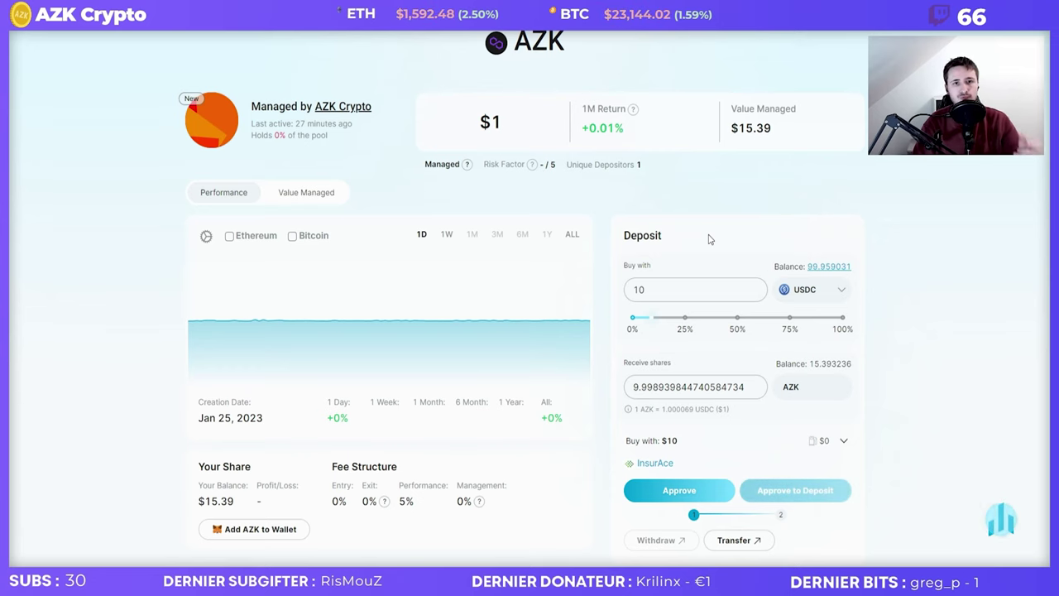
scroll(572, 311, down, 5)
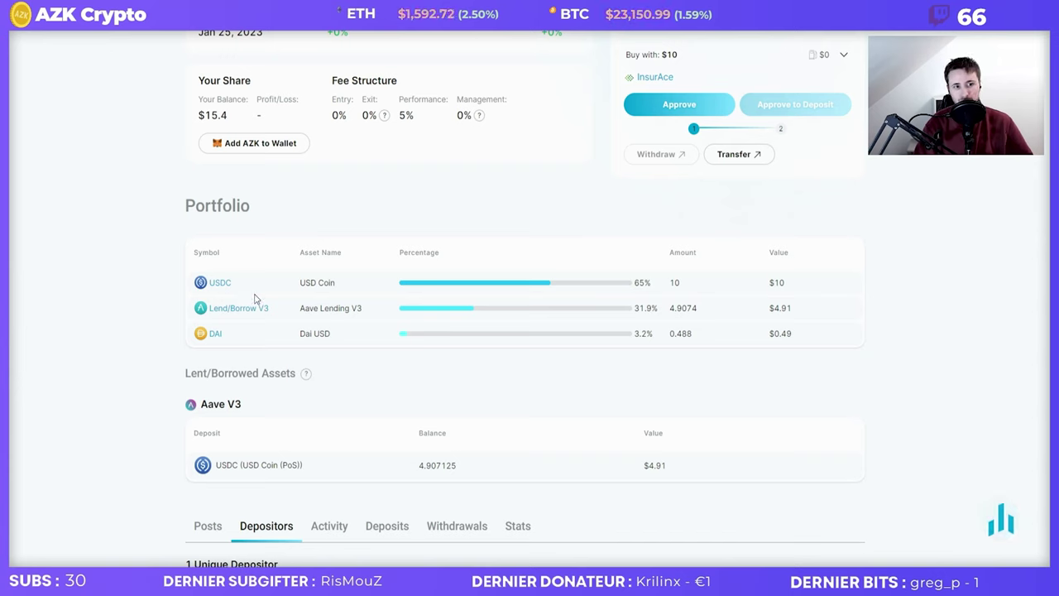
double_click(678, 333)
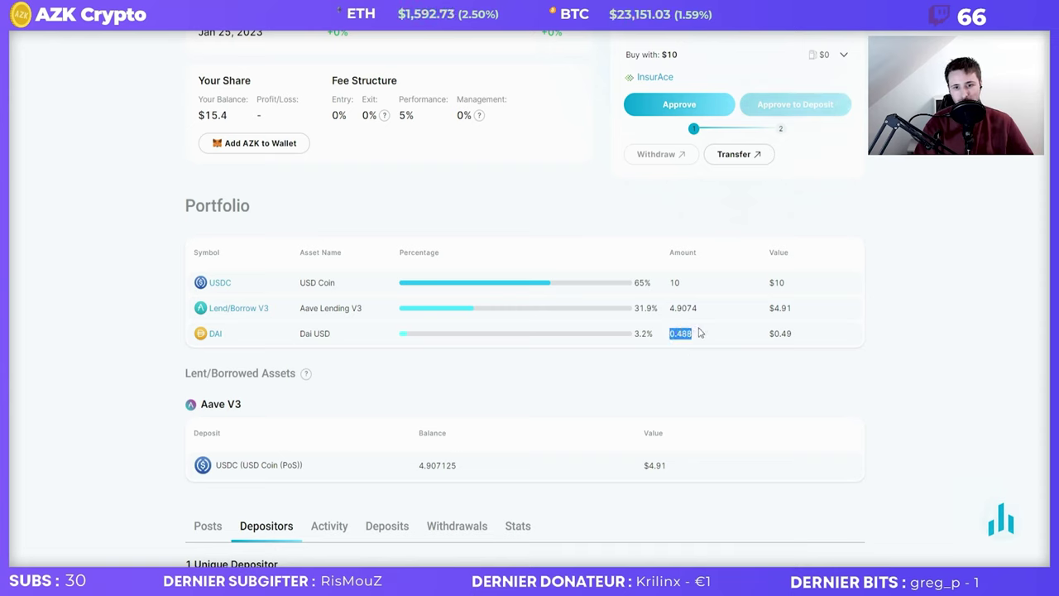
drag(667, 311, 705, 310)
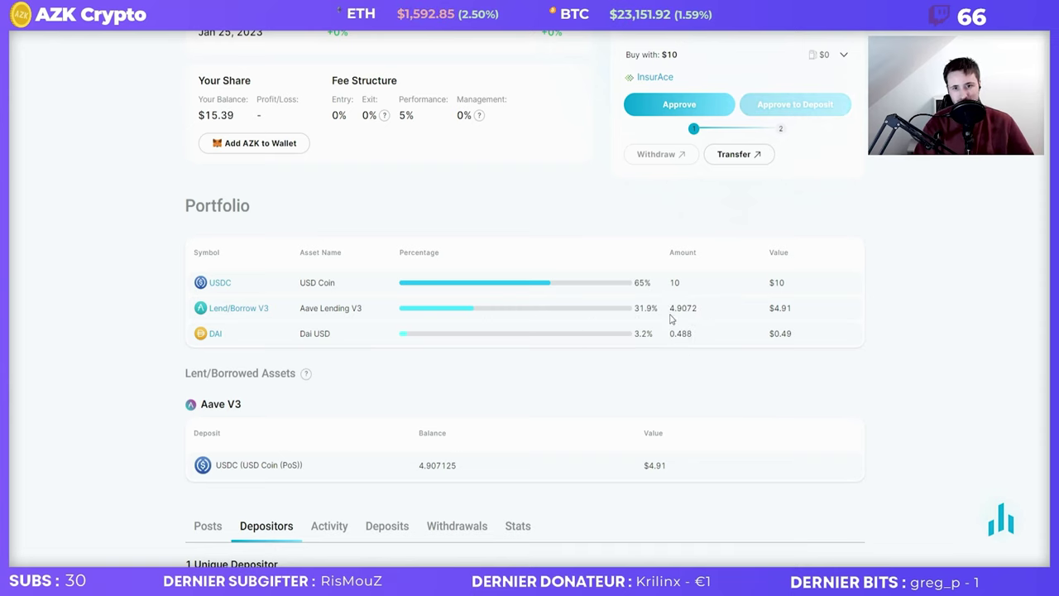
double_click(675, 282)
click(676, 281)
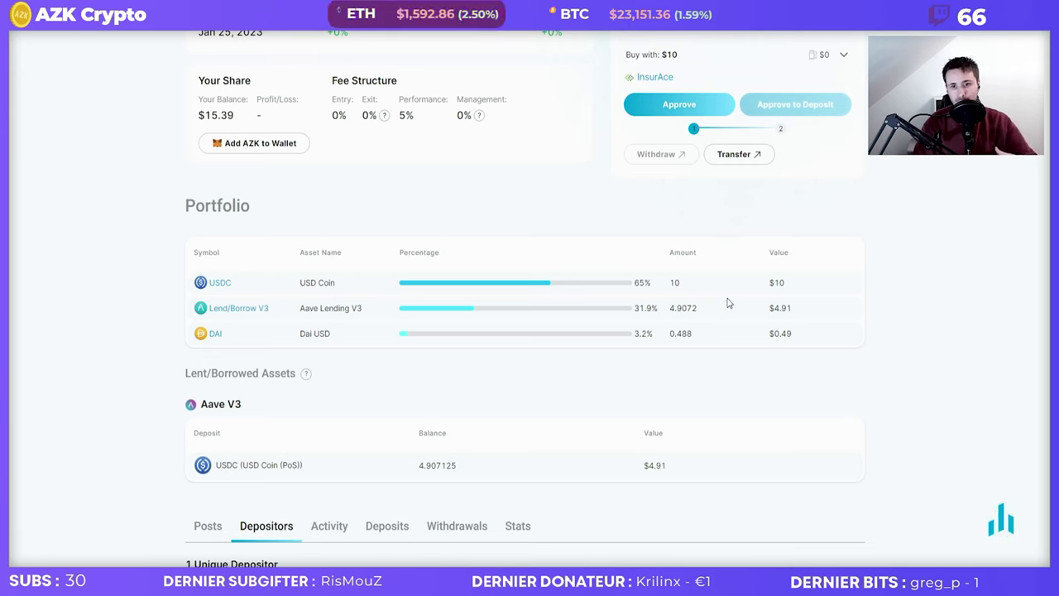
- Go back to the Manage Pool page and view the dApps for managing assets, including Aave
key(alt+Left)
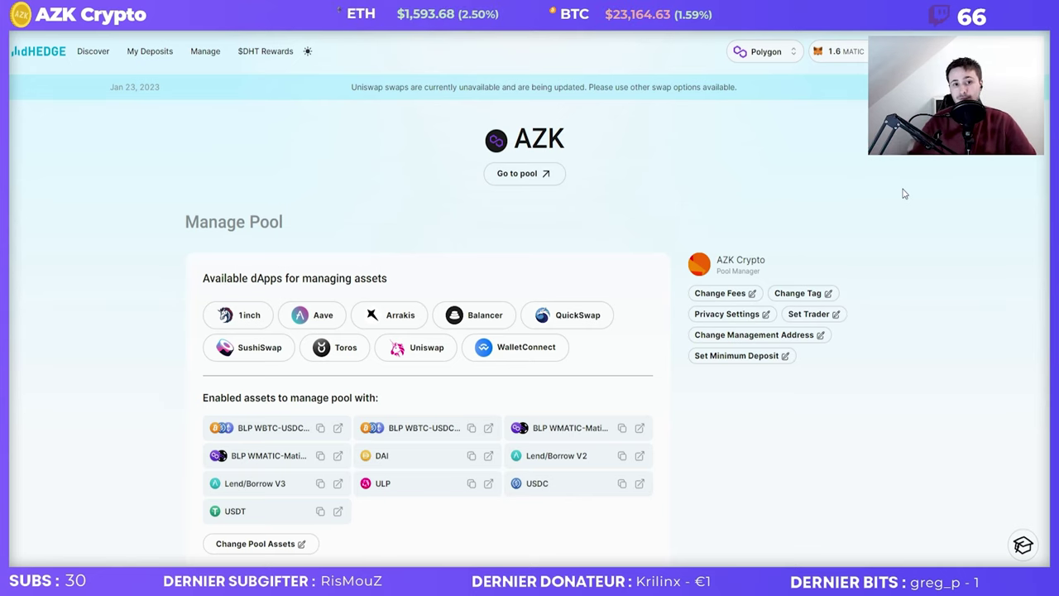
scroll(397, 260, down, 3)
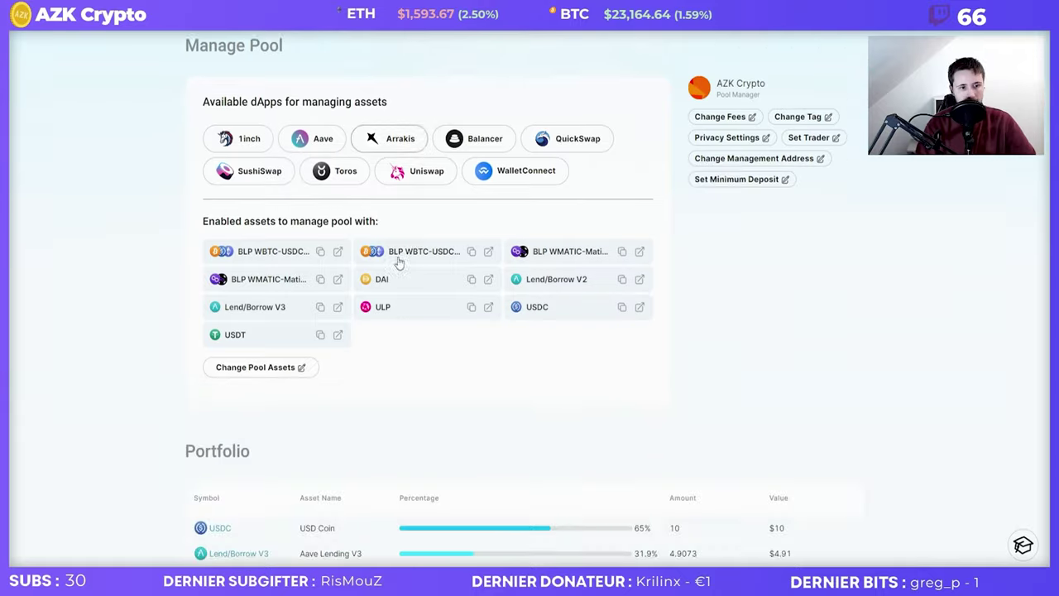
click(314, 138)
- Look at the transaction details on Polygonscan and return to the AZK pool page
drag(424, 392, 525, 392)
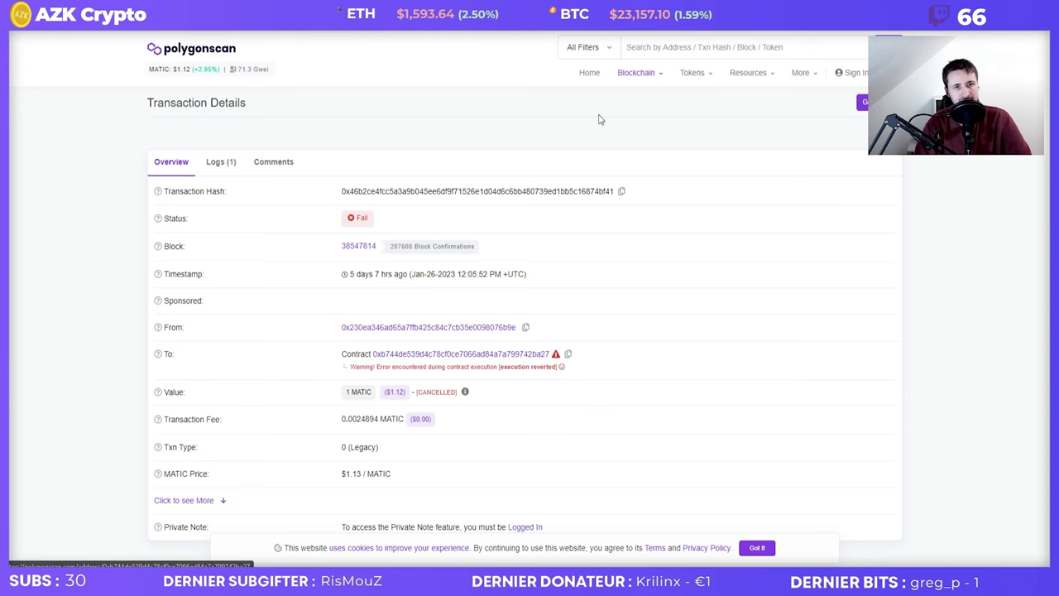
key(ctrl+w)
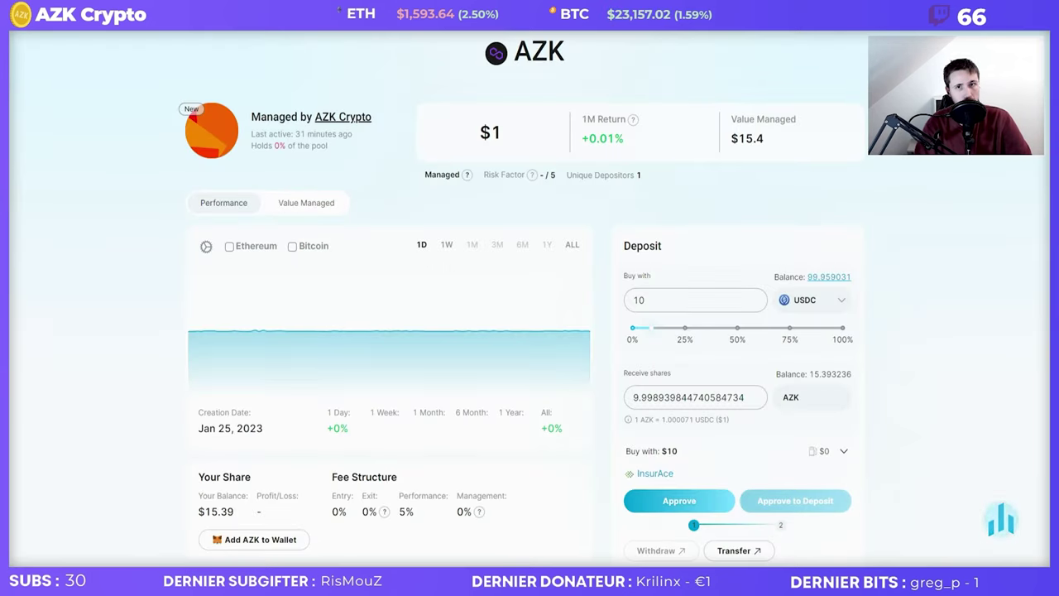
key(ctrl+Tab)
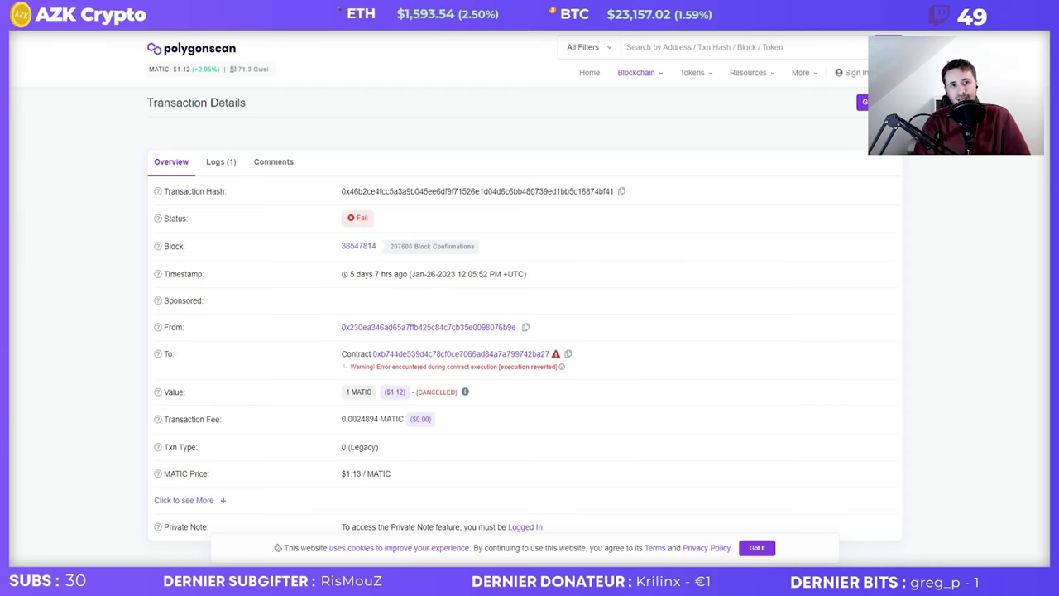
key(ctrl+Tab)
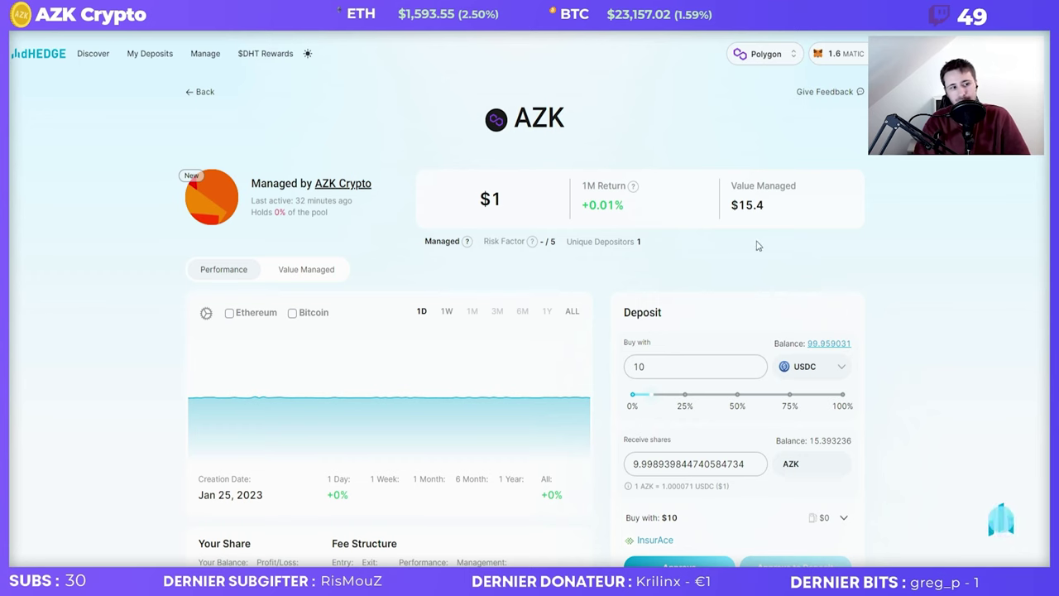
- Examine the AZK pool's fee structure, including the performance, exit and management fees
scroll(583, 218, down, 3)
scroll(542, 291, down, 2)
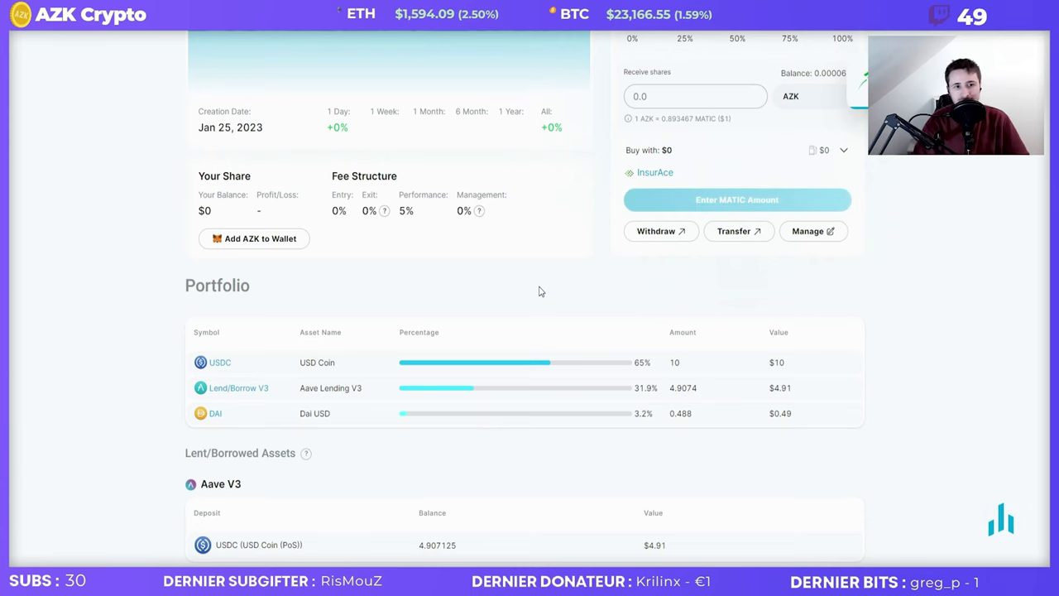
scroll(513, 289, up, 1)
drag(415, 289, 398, 273)
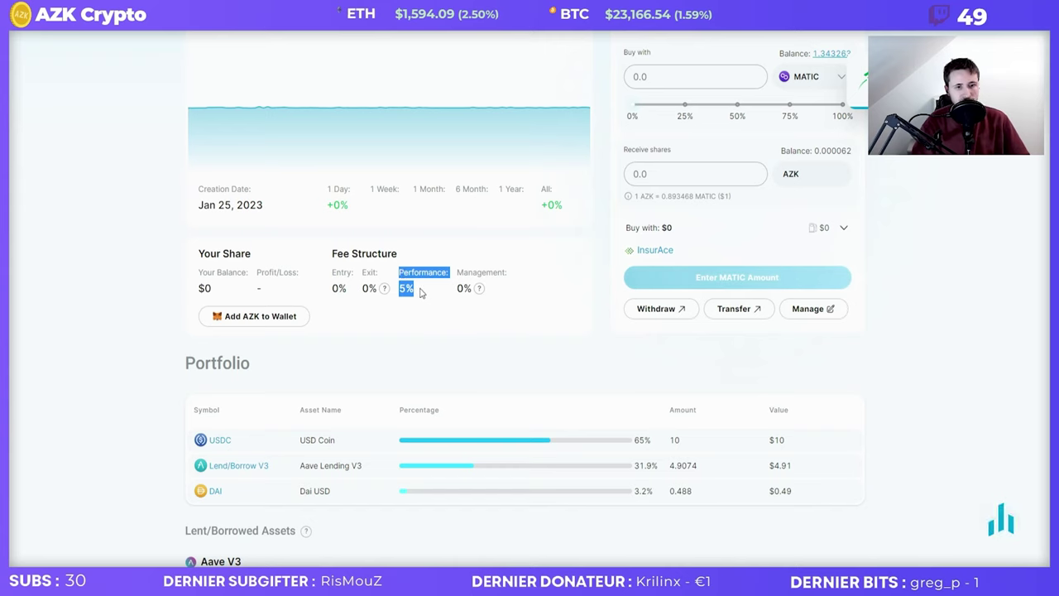
click(418, 293)
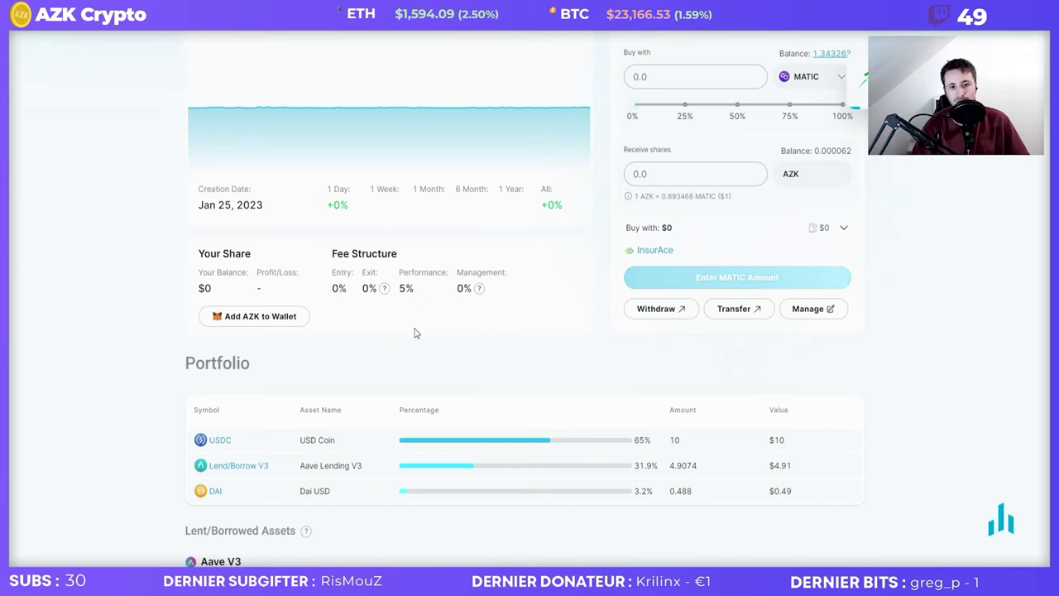
scroll(415, 332, up, 2)
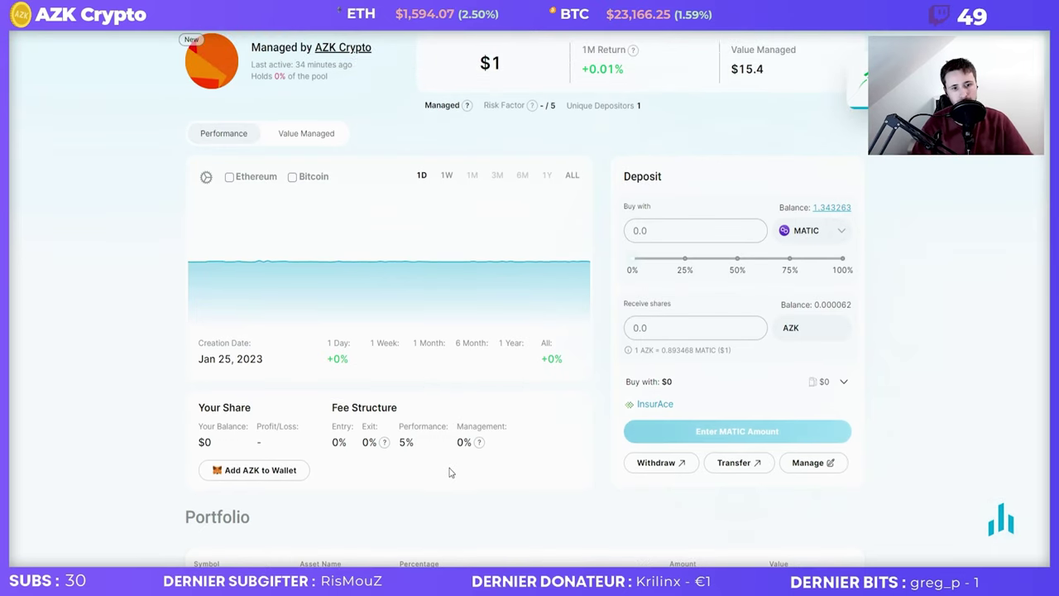
scroll(437, 472, down, 1)
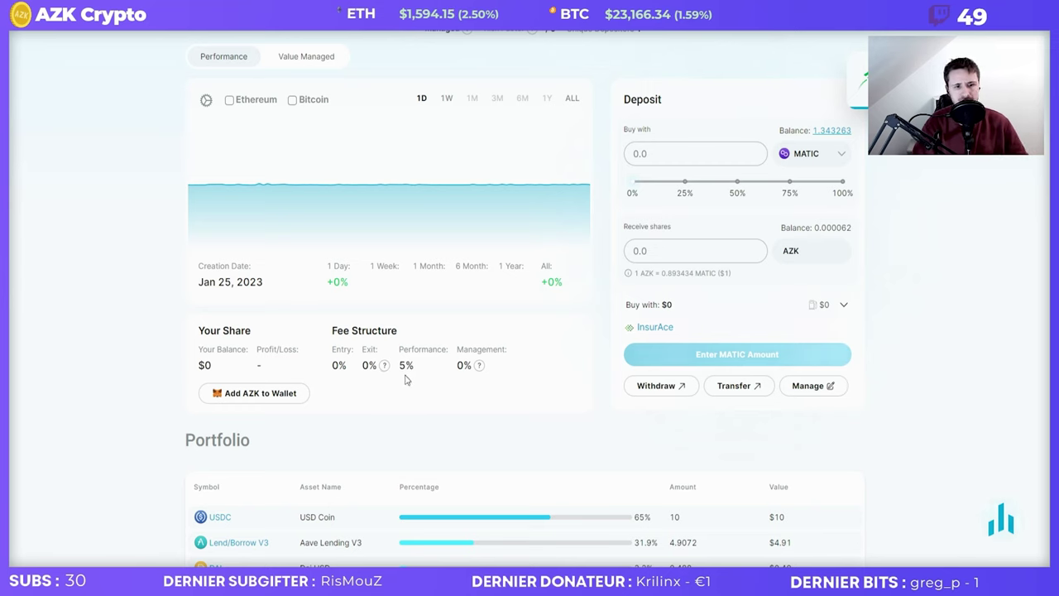
mouse_move(384, 369)
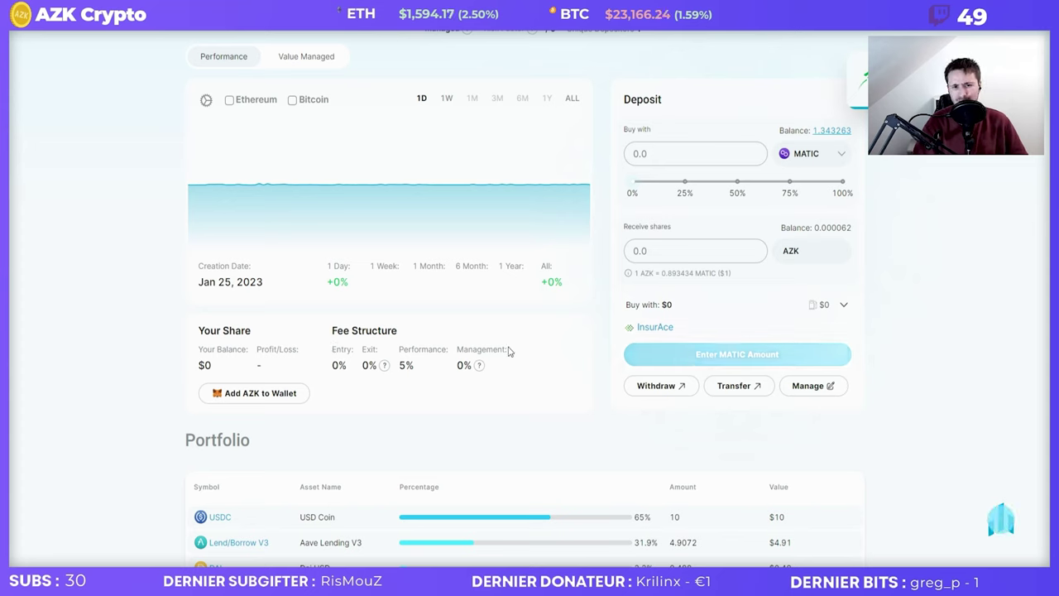
- Review the AZK pool's management fee details and its return, risk factor and value managed overview
mouse_move(479, 365)
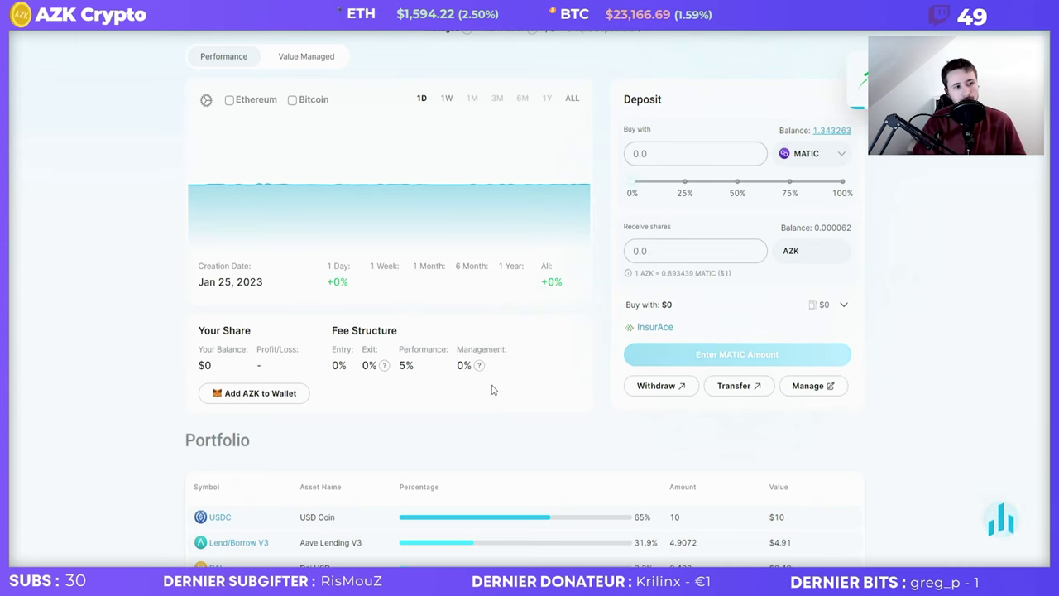
scroll(385, 260, up, 3)
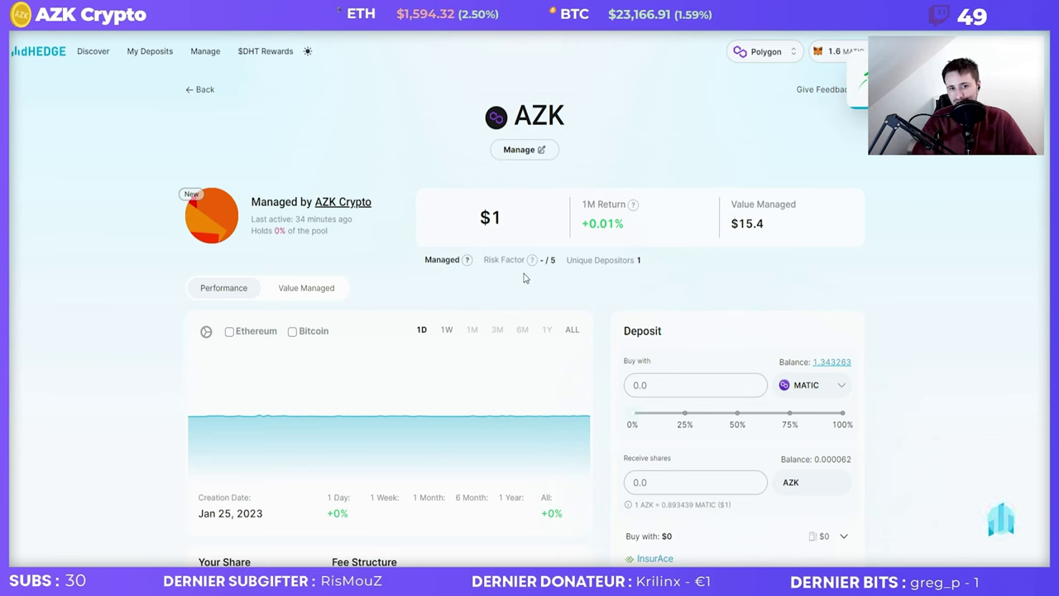
scroll(523, 278, down, 3)
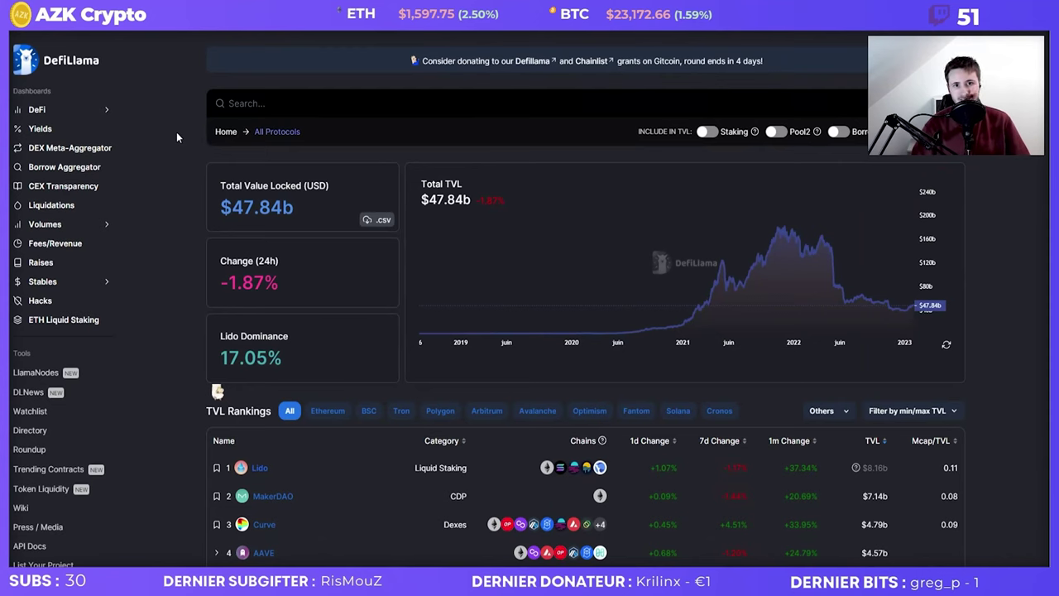
- Switch to DefiLlama's yield pools and try the Million Dollar attribute filter on the MATIC pools
click(54, 137)
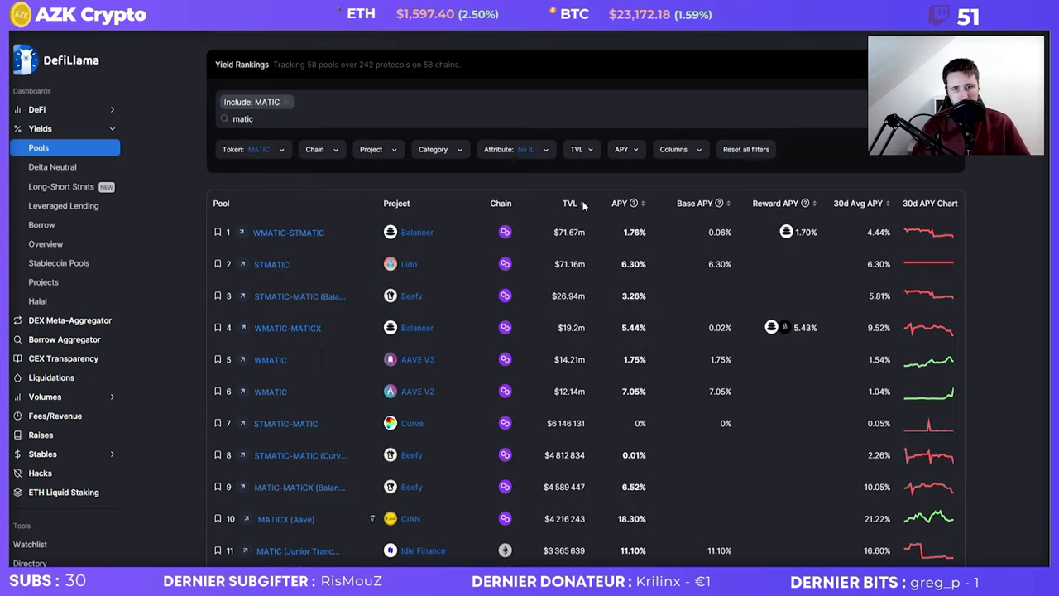
click(522, 150)
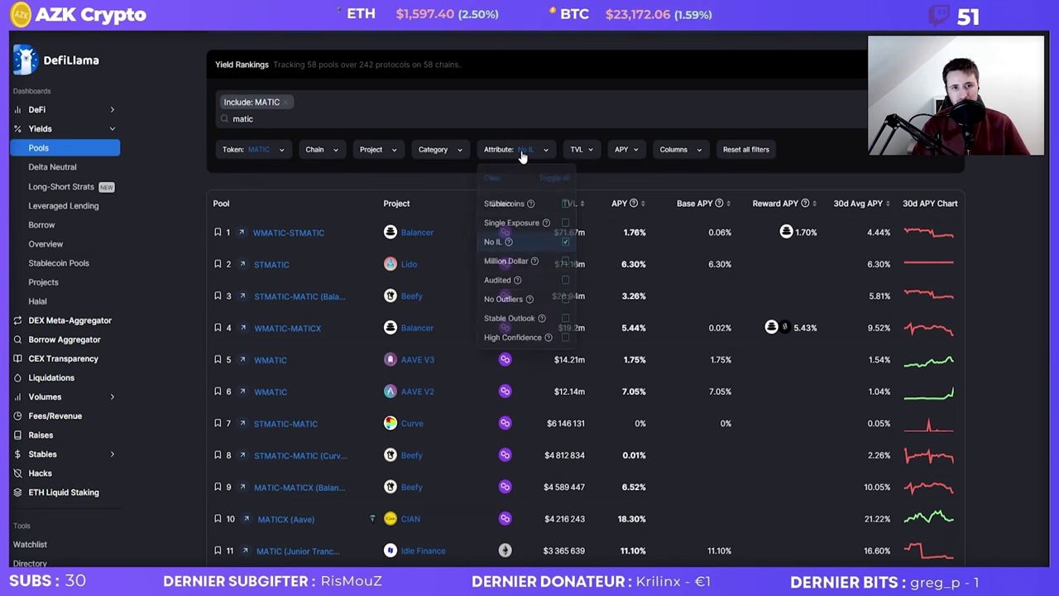
click(565, 261)
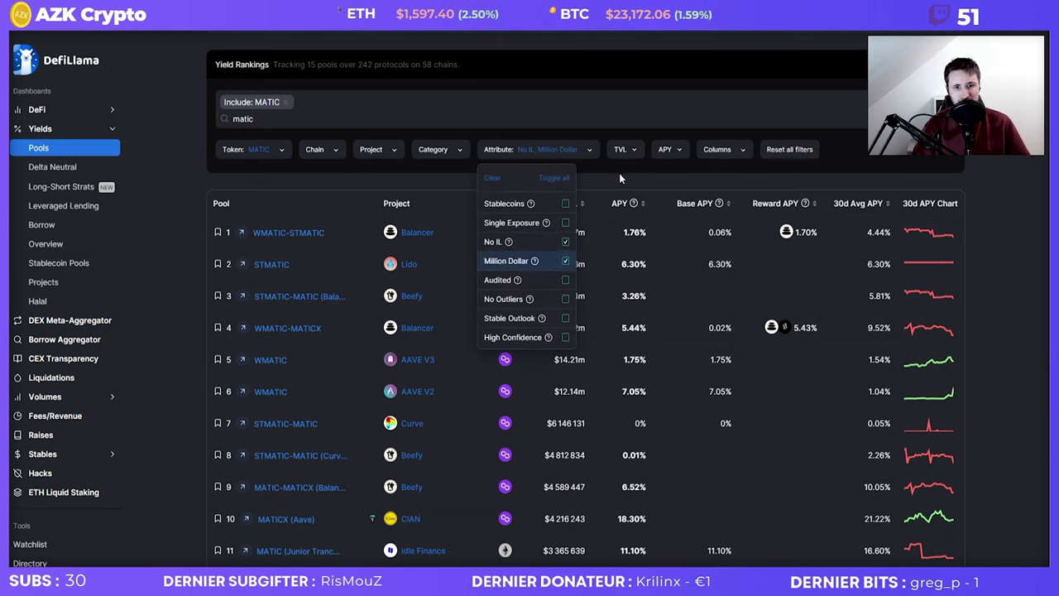
click(565, 262)
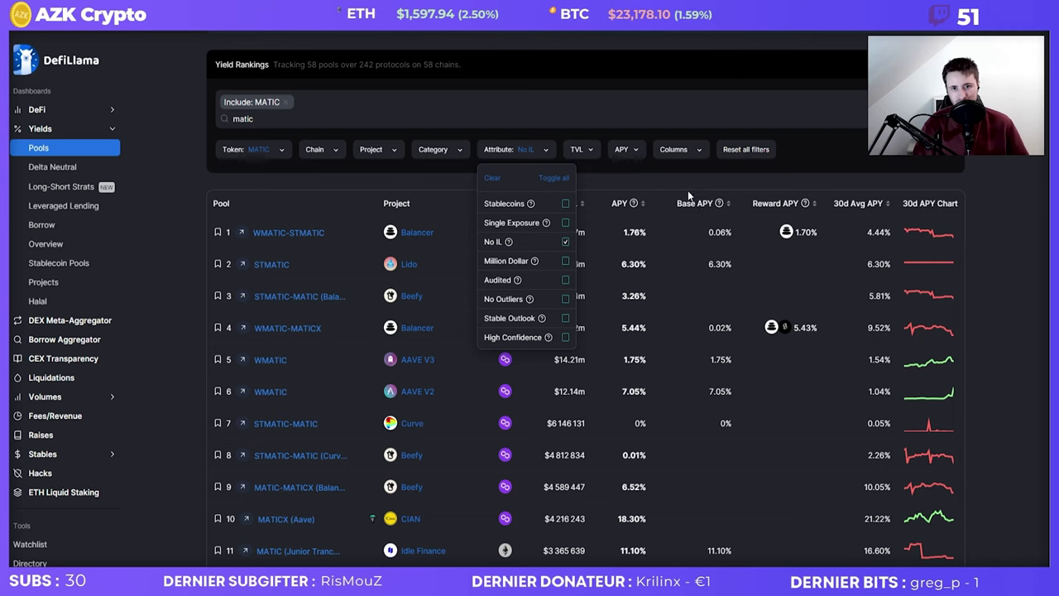
- Examine the minimum and maximum TVL filter and the protocol category options for the MATIC pools
click(633, 153)
click(633, 153)
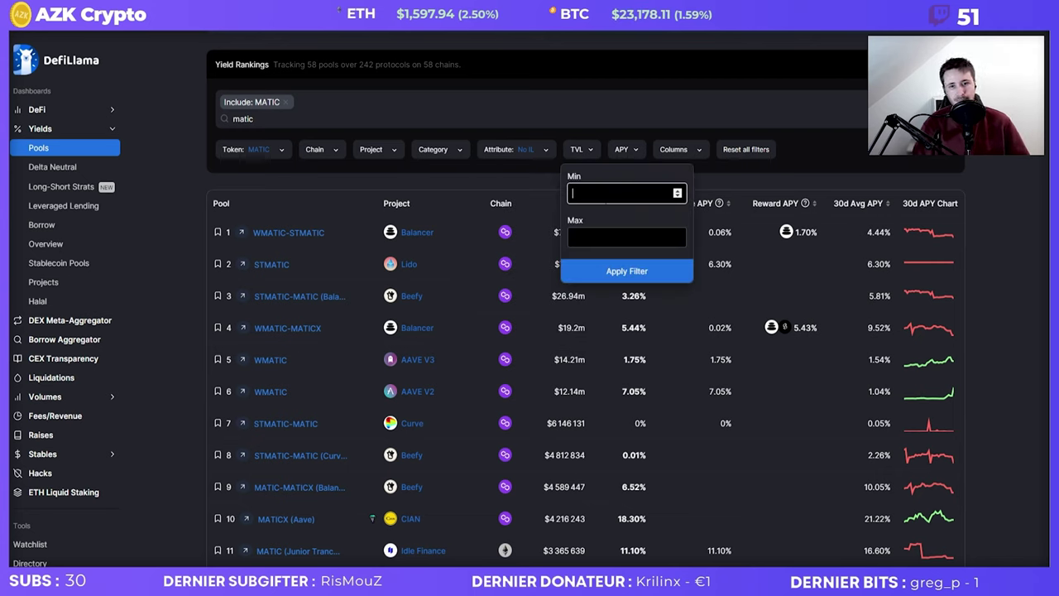
click(461, 165)
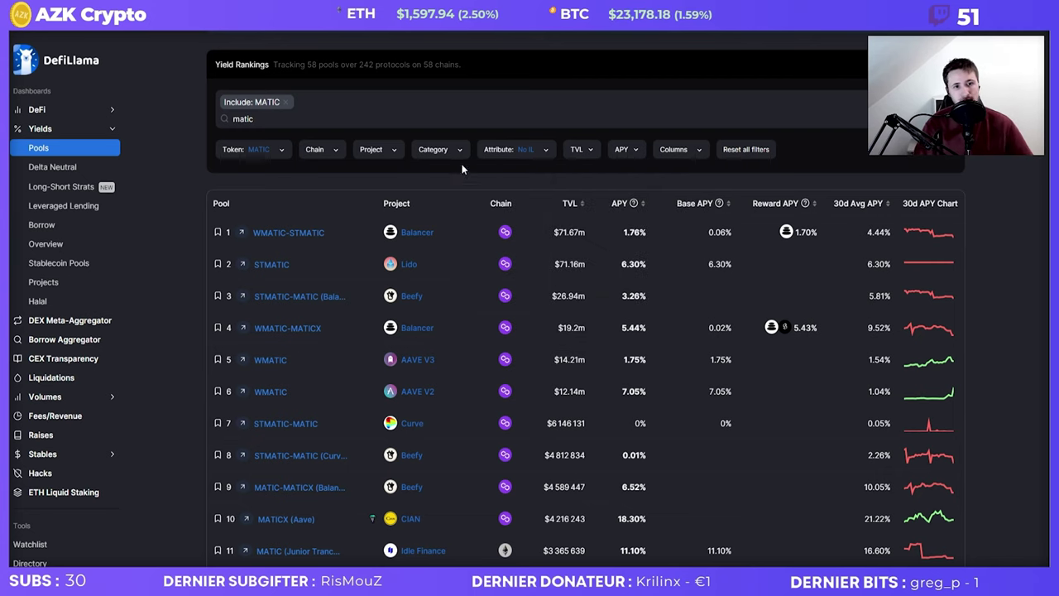
click(456, 157)
scroll(473, 331, down, 3)
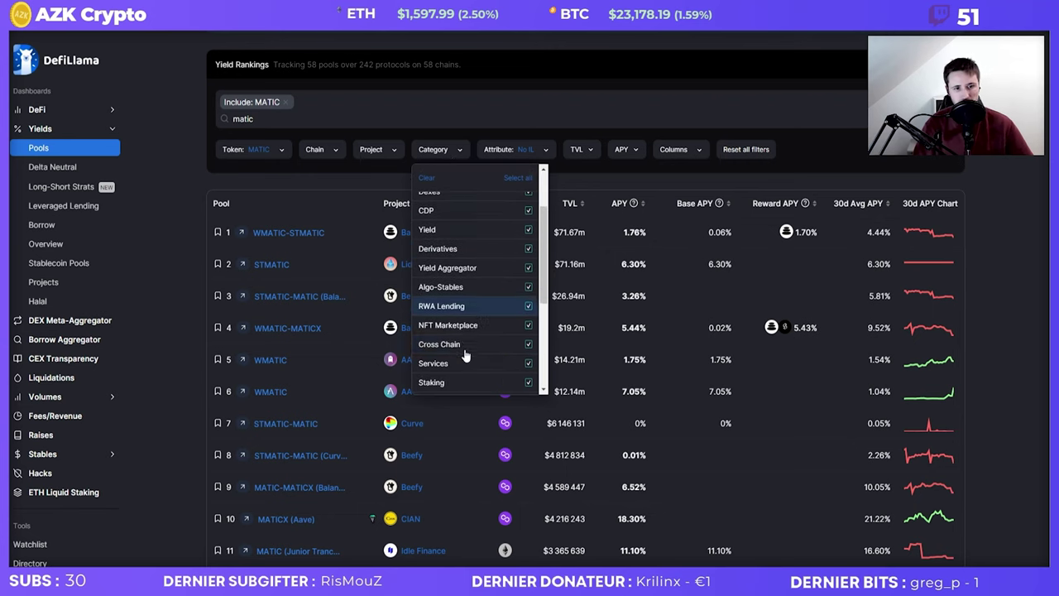
scroll(579, 289, up, 2)
- Sort the Polygon pools by APY and replace the MATIC and No IL filters with the Stablecoins attribute
click(633, 278)
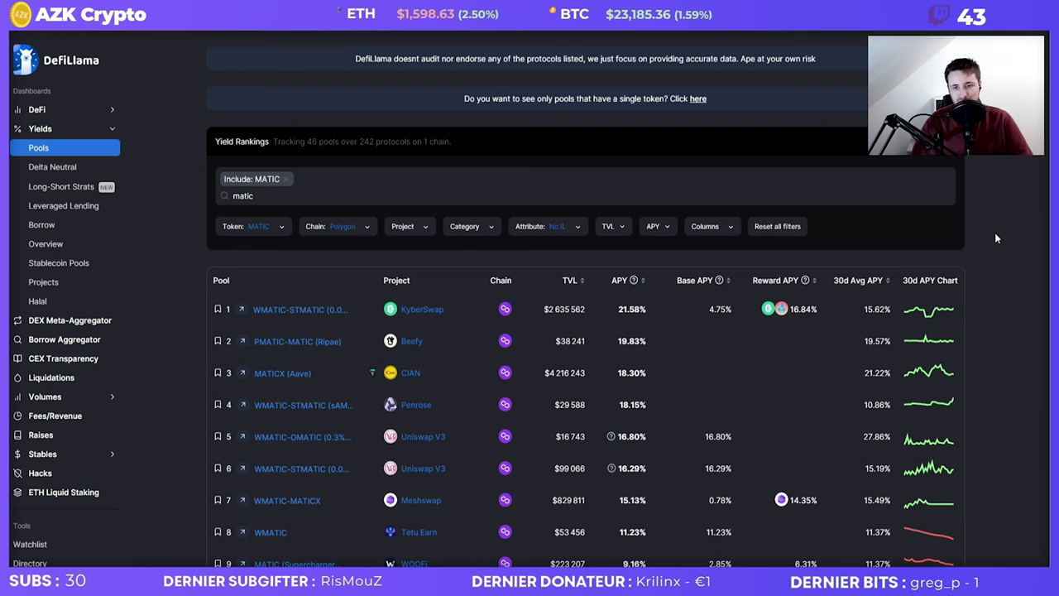
click(285, 179)
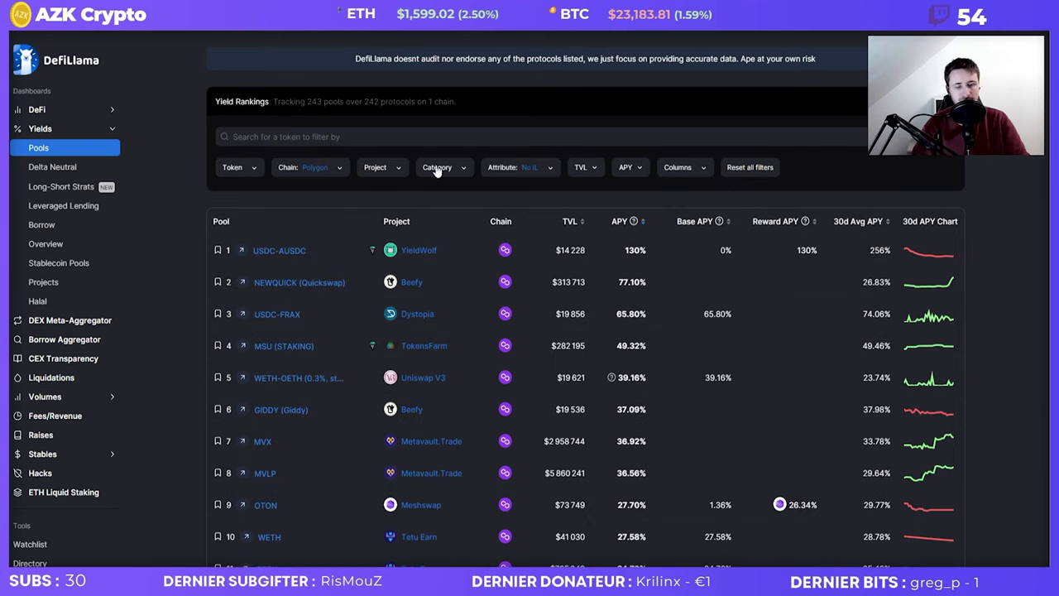
click(539, 169)
click(569, 259)
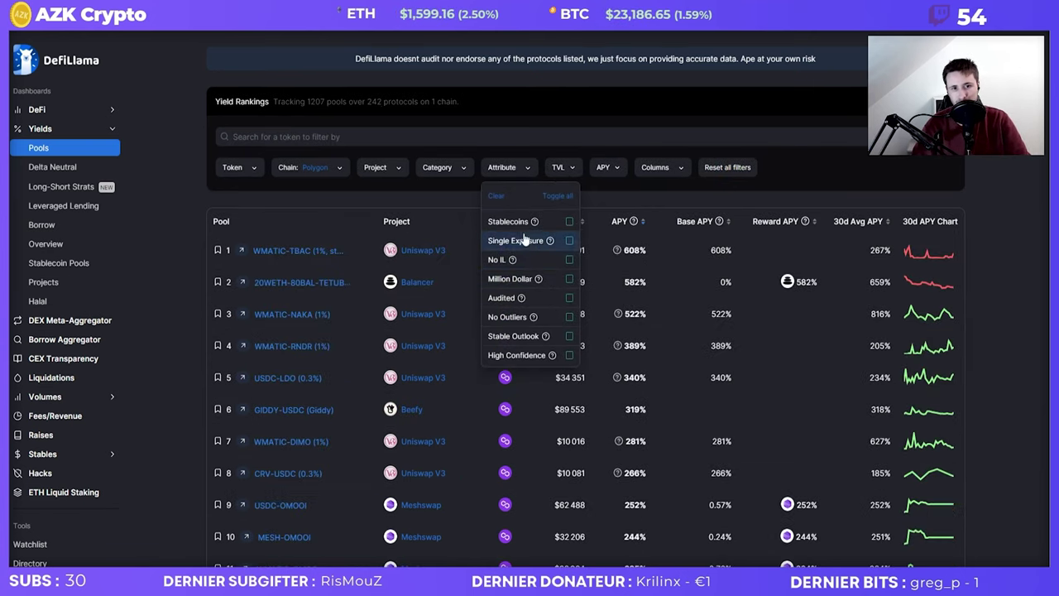
click(571, 224)
click(973, 190)
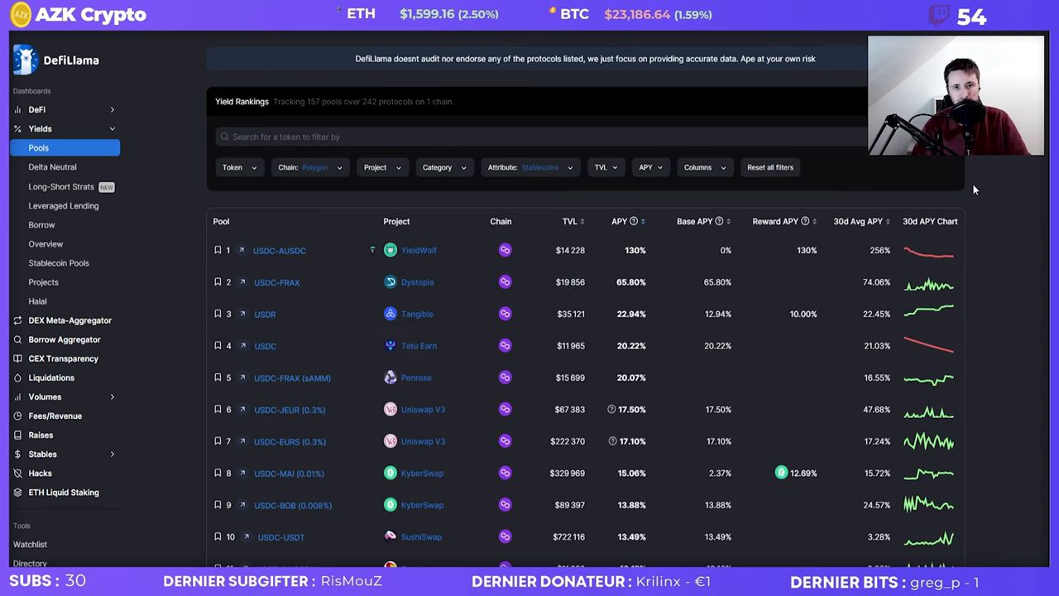
- Extend the stablecoin pool ranking from Polygon to all chains
click(308, 169)
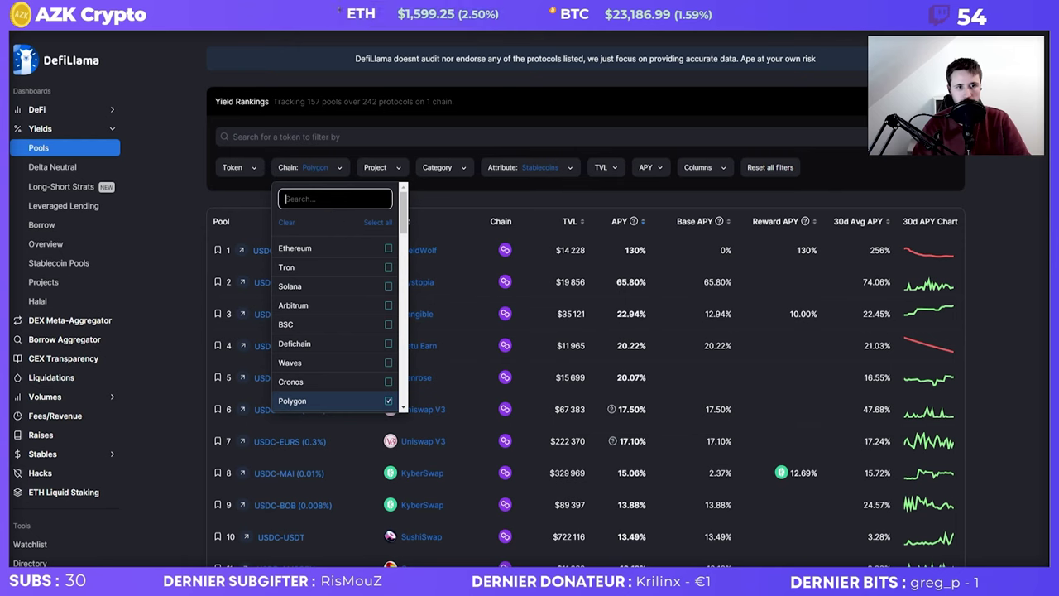
click(385, 225)
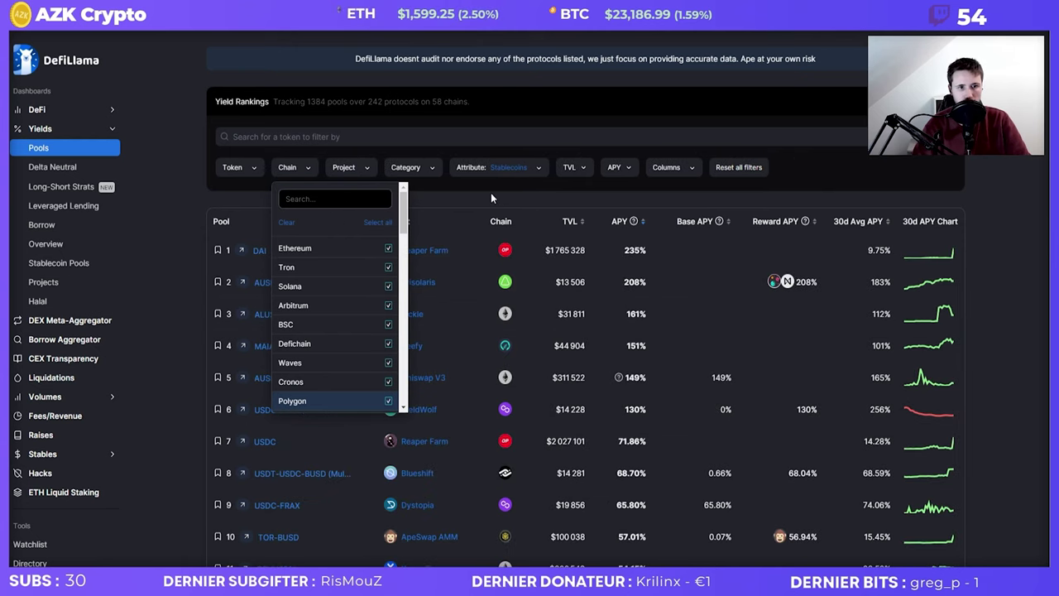
click(490, 193)
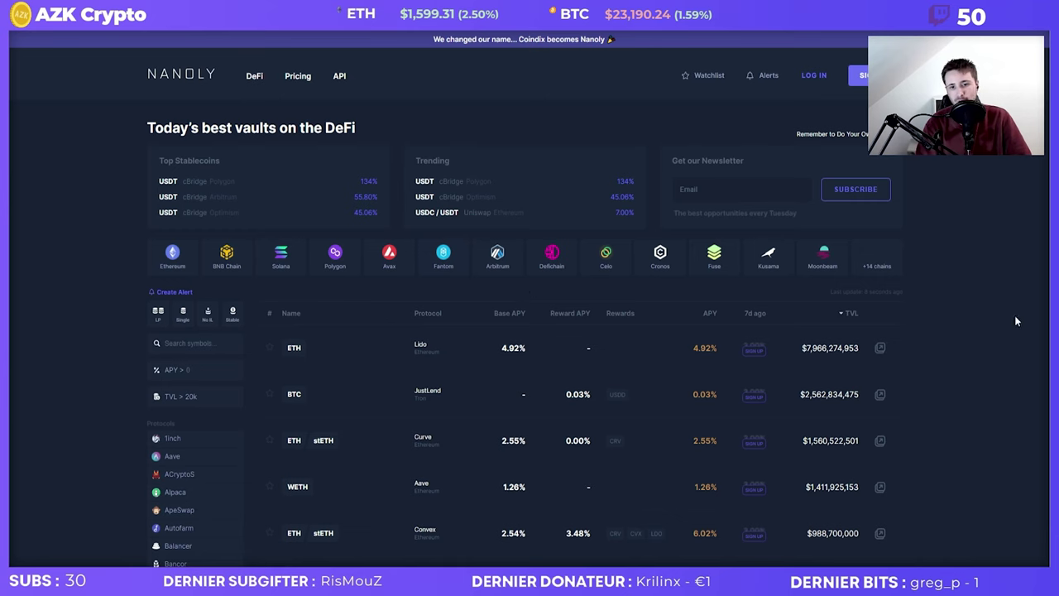
- Switch to Nanoly, list only stablecoin vaults sorted by APY, and expand the list of supported chains
click(233, 315)
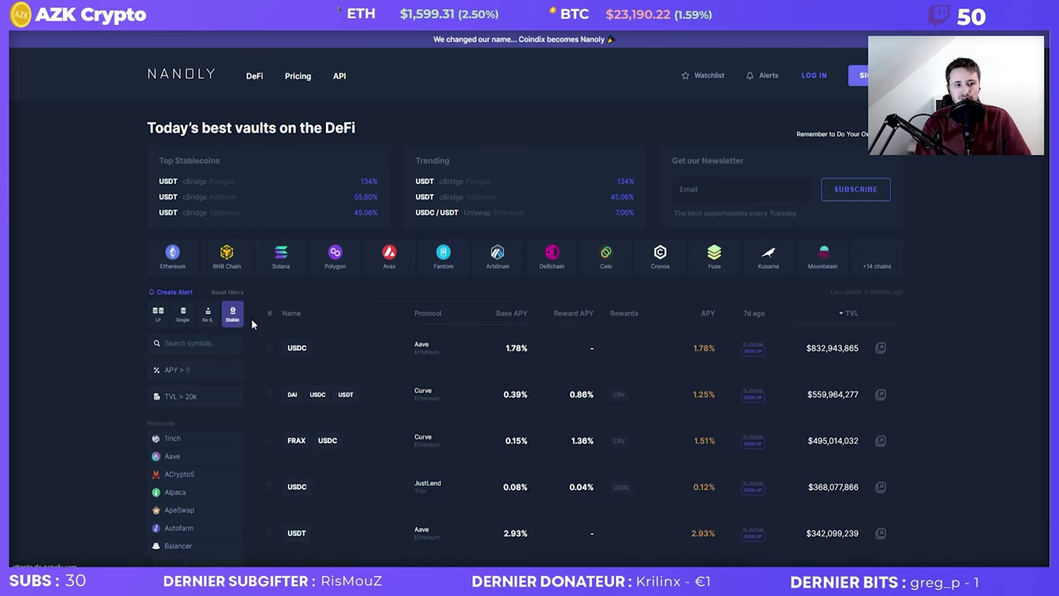
click(716, 318)
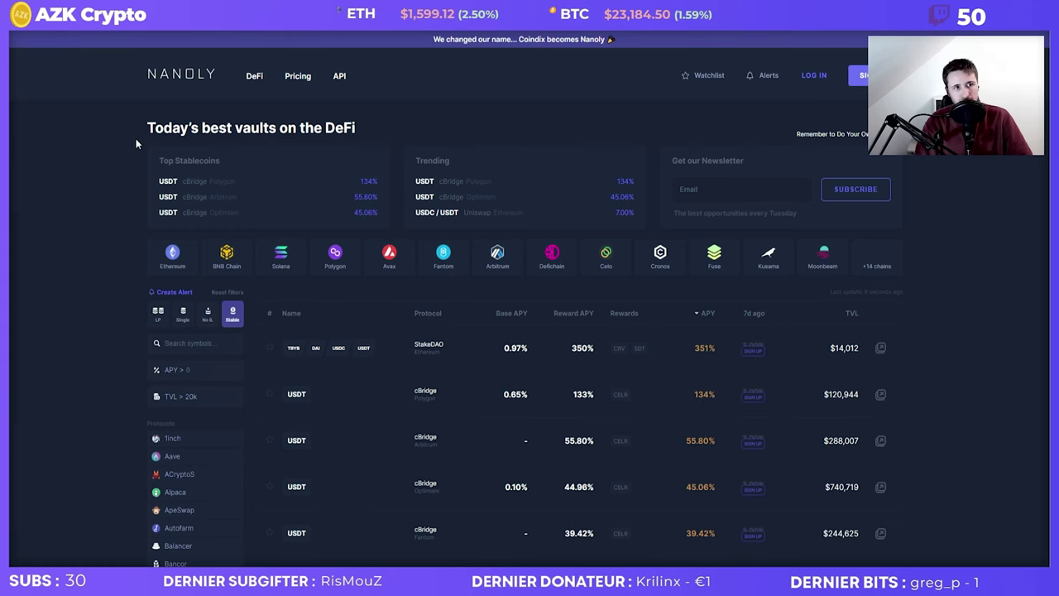
click(877, 260)
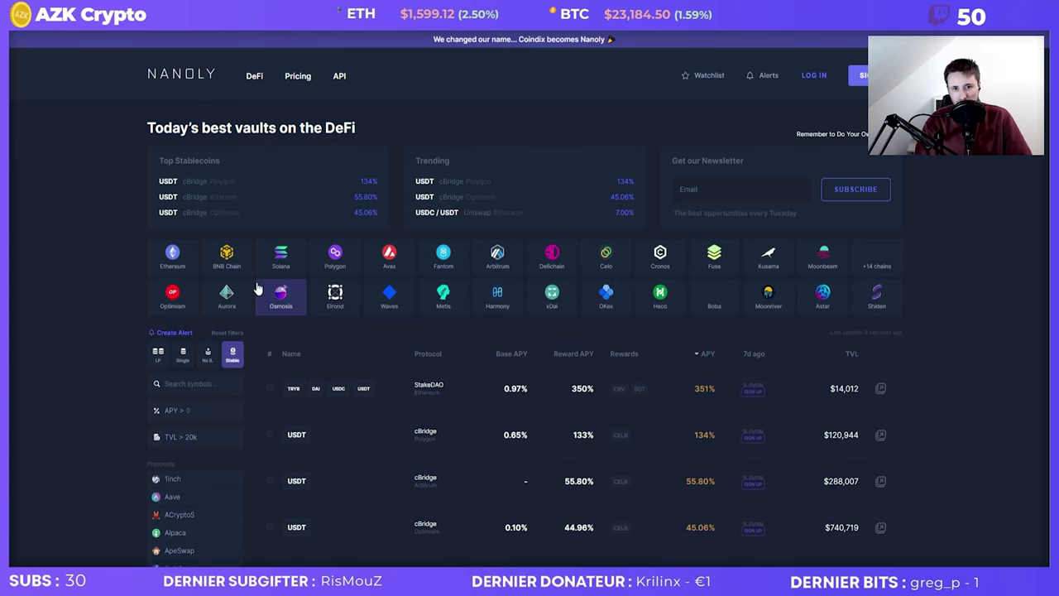
scroll(152, 338, down, 2)
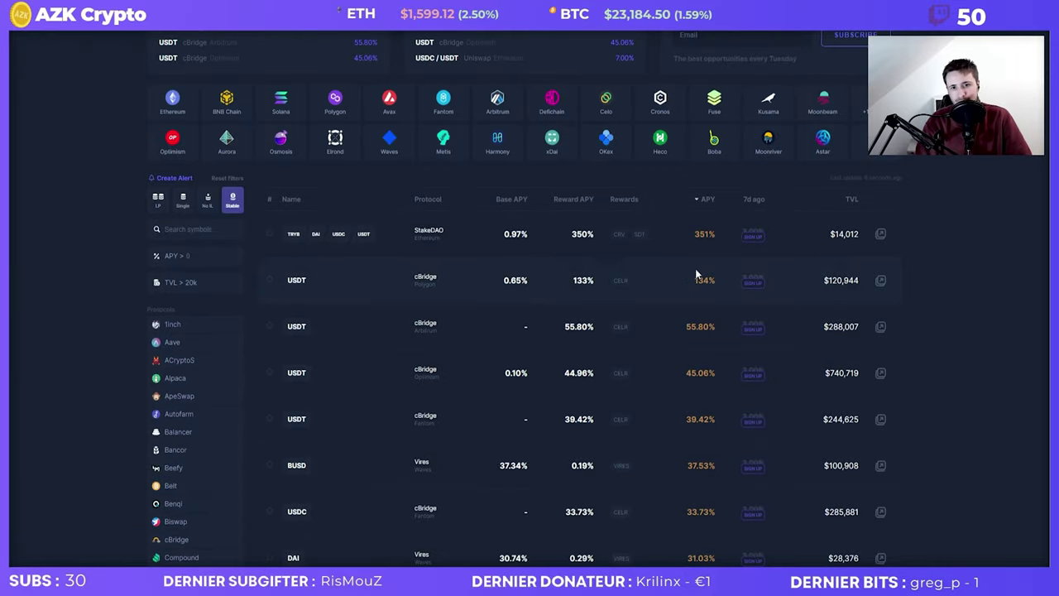
- Check the minimum TVL options for the stablecoin vaults and try a minimum APY of 50
click(178, 282)
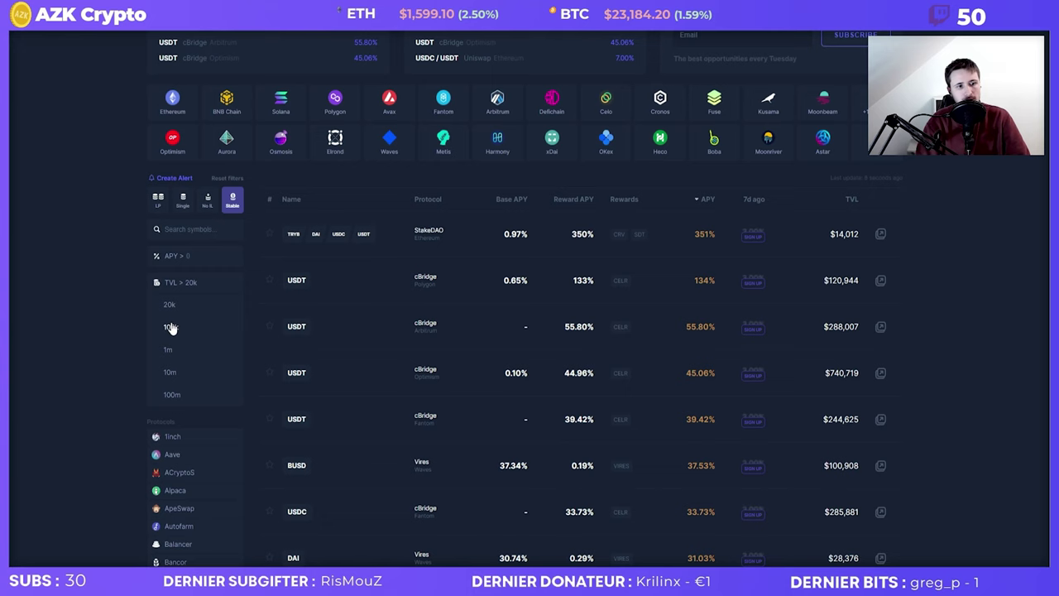
click(194, 284)
click(192, 260)
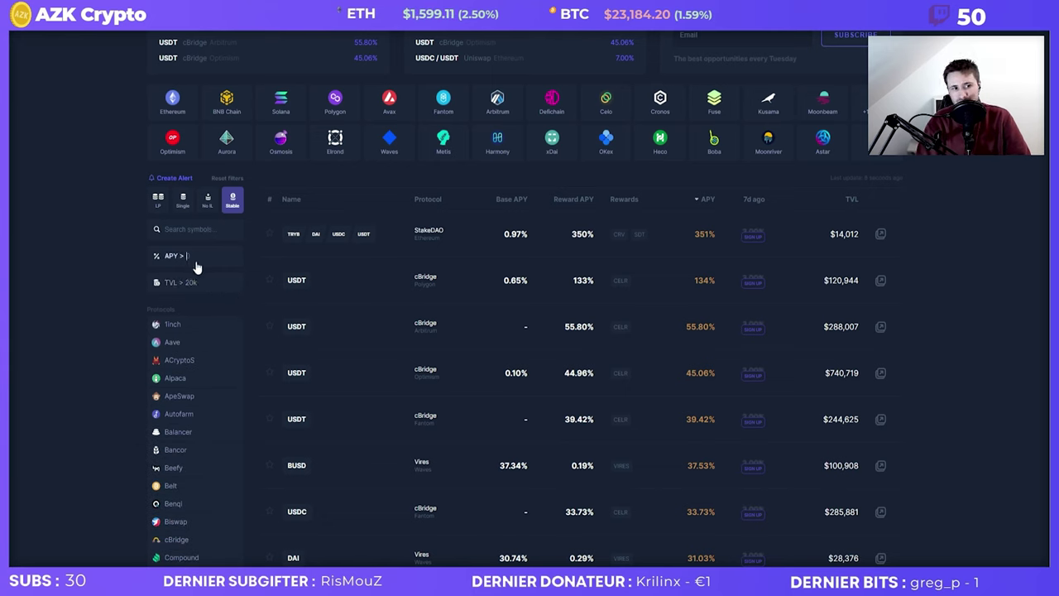
click(192, 284)
click(192, 285)
click(198, 263)
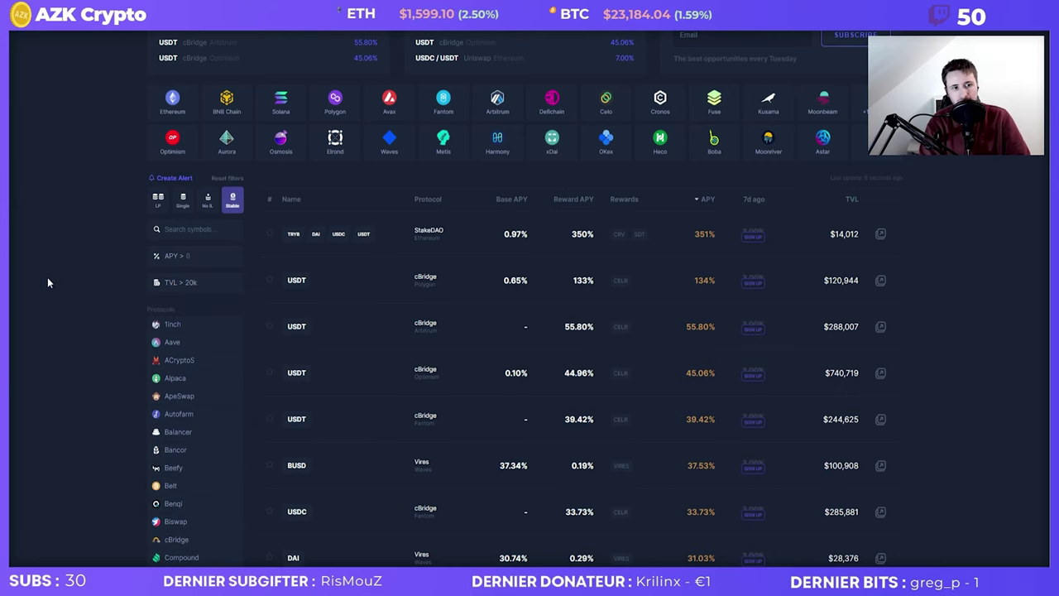
text(50)
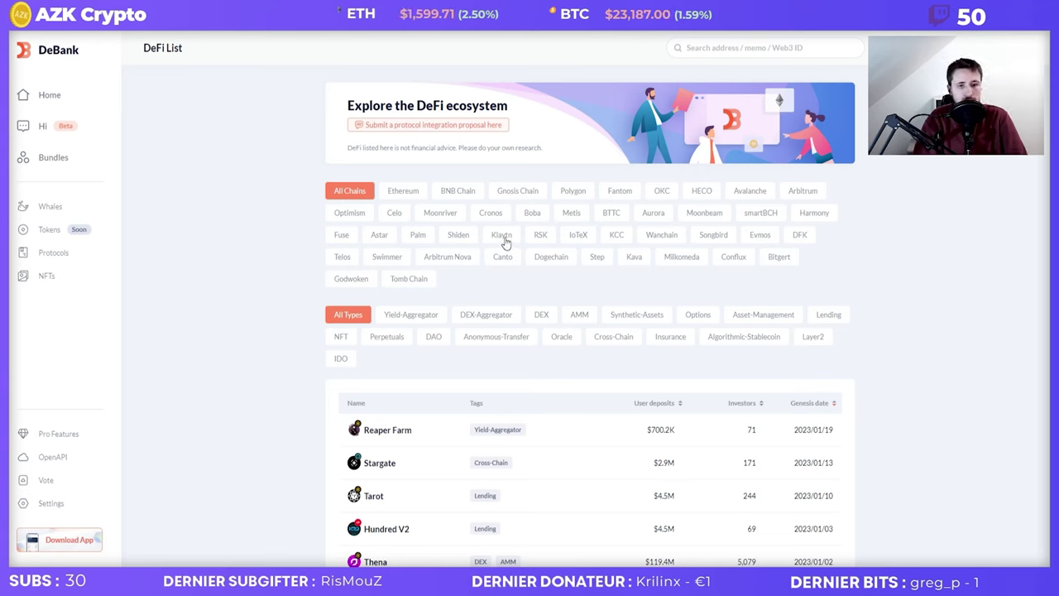
- Switch to DeBank's DeFi list and browse the protocols on Telos, Arbitrum Nova, Dogechain, Step, Kava and Wanchain
click(354, 257)
scroll(394, 260, down, 1)
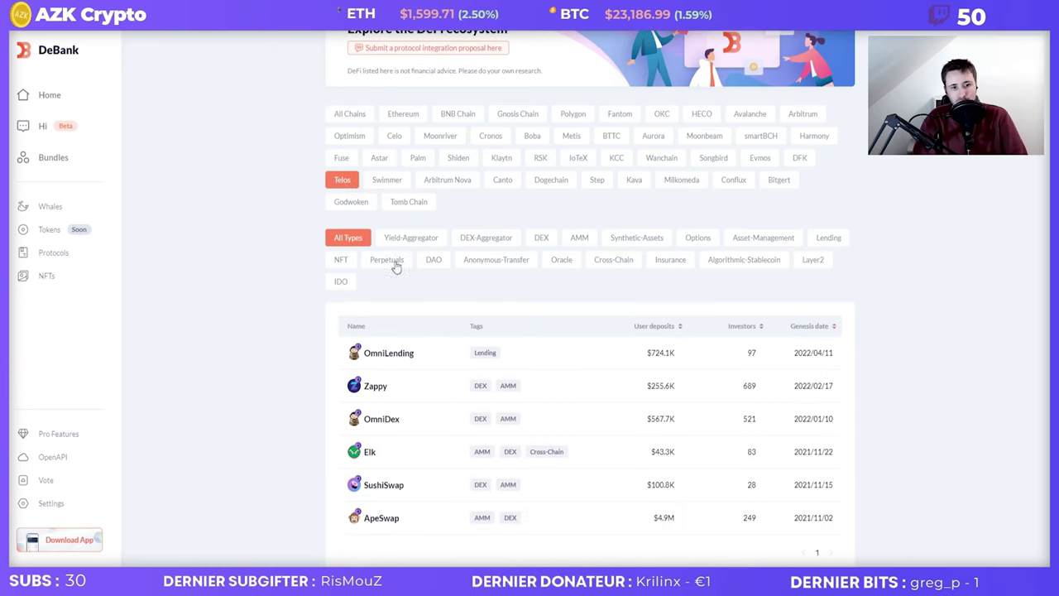
scroll(465, 224, up, 1)
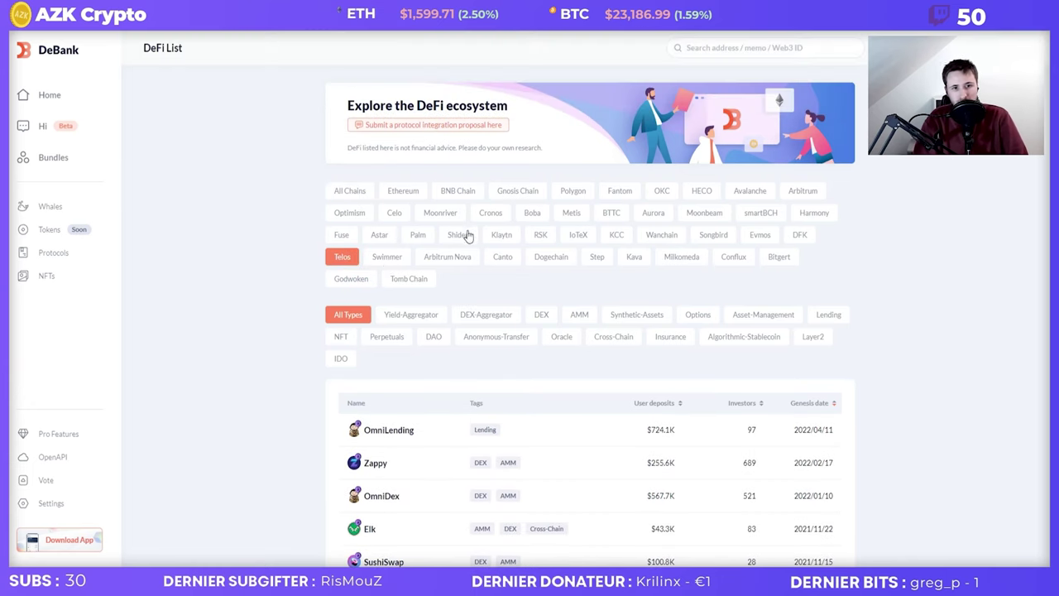
click(430, 258)
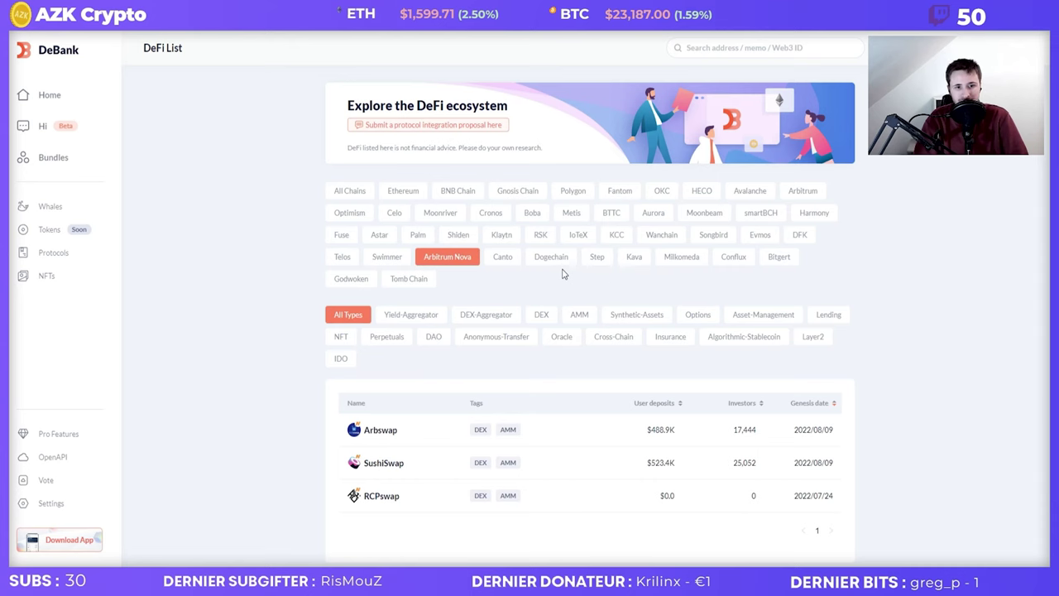
click(546, 260)
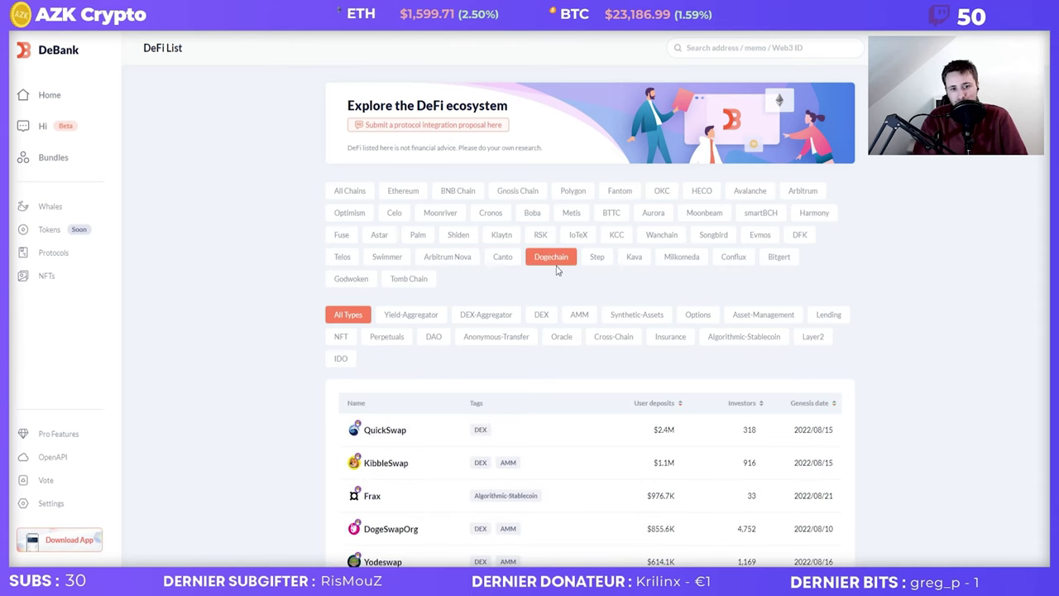
click(597, 262)
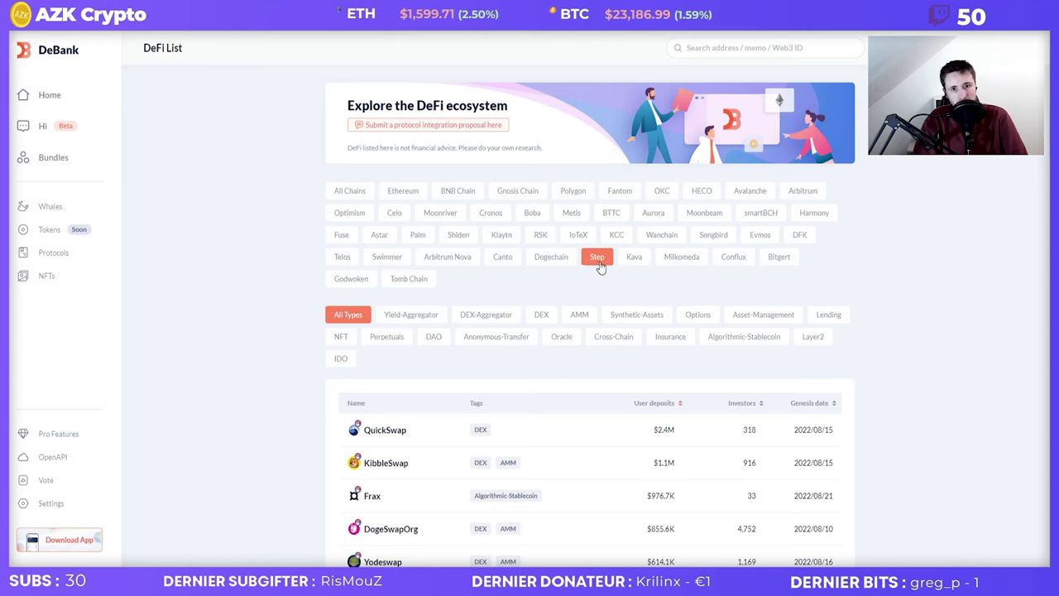
click(642, 265)
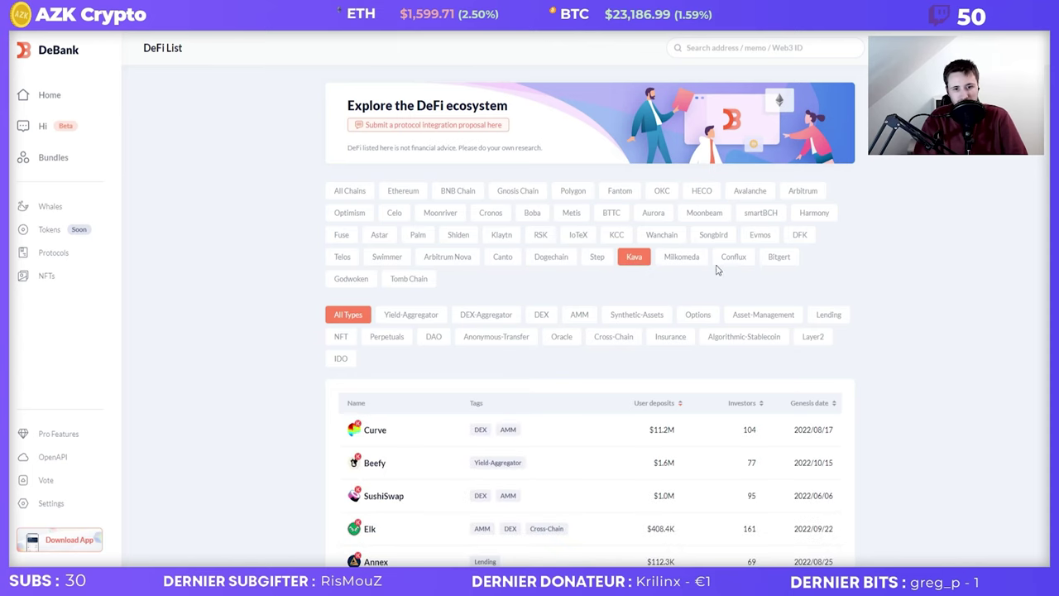
click(667, 239)
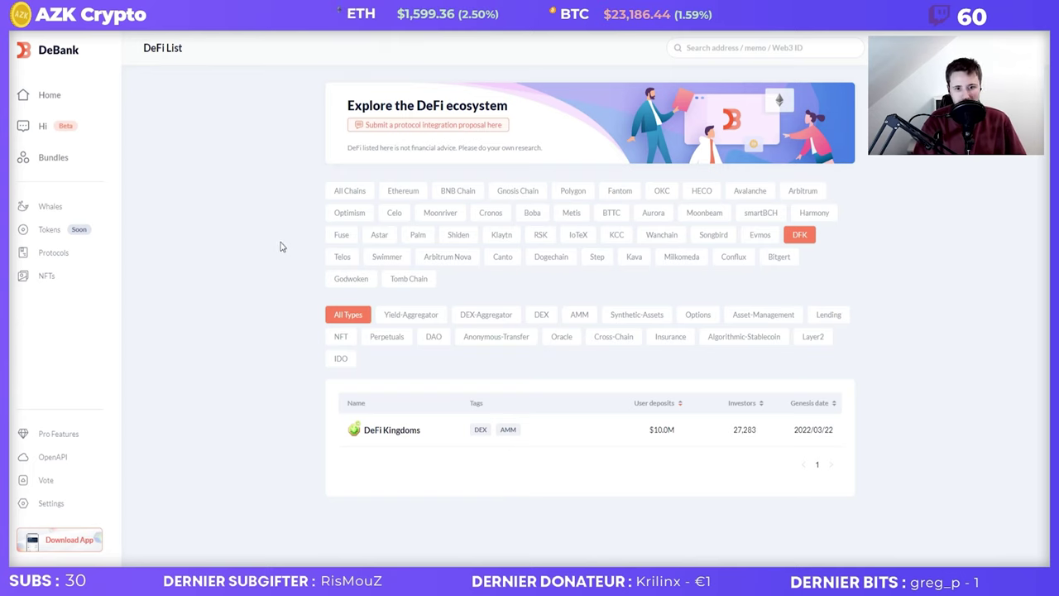
- View the DeFi protocols across all chains, and those on Polygon and BNB Chain
click(354, 196)
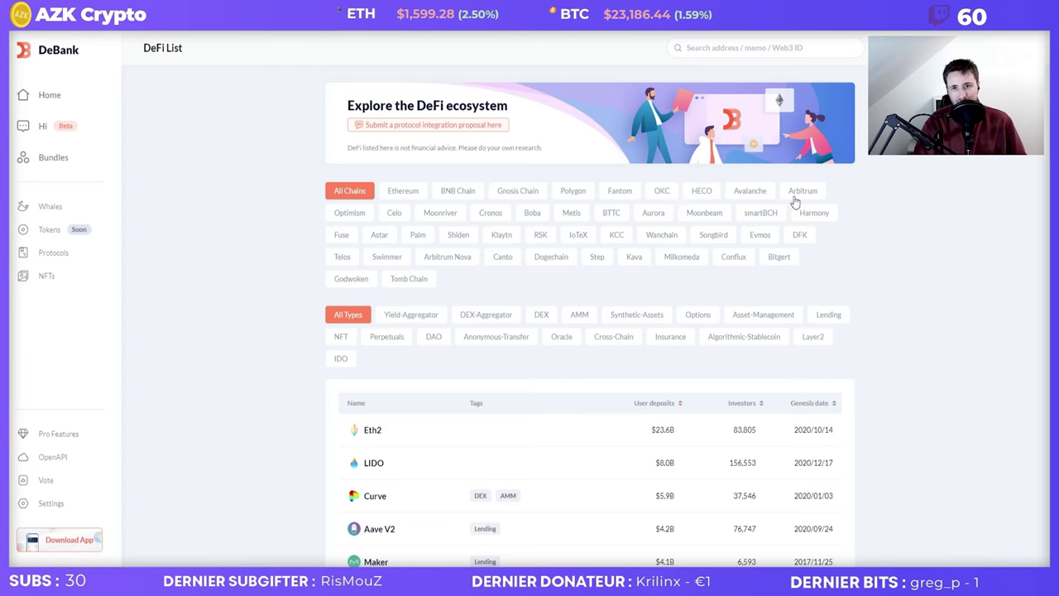
click(573, 191)
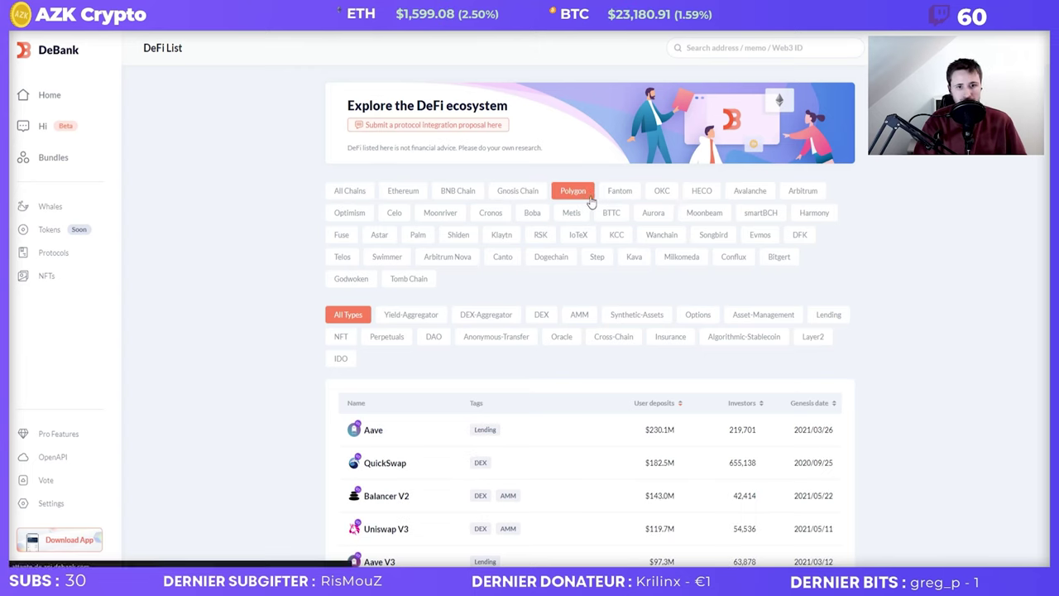
click(464, 192)
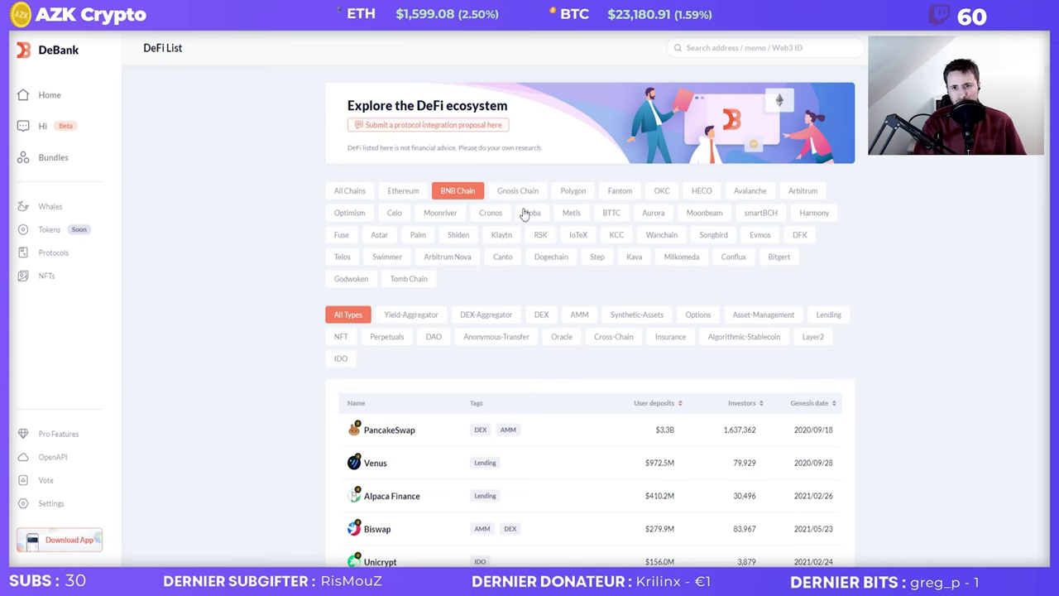
- List the DeFi protocols on Avalanche and narrow them to the Yield-Aggregator type
click(760, 195)
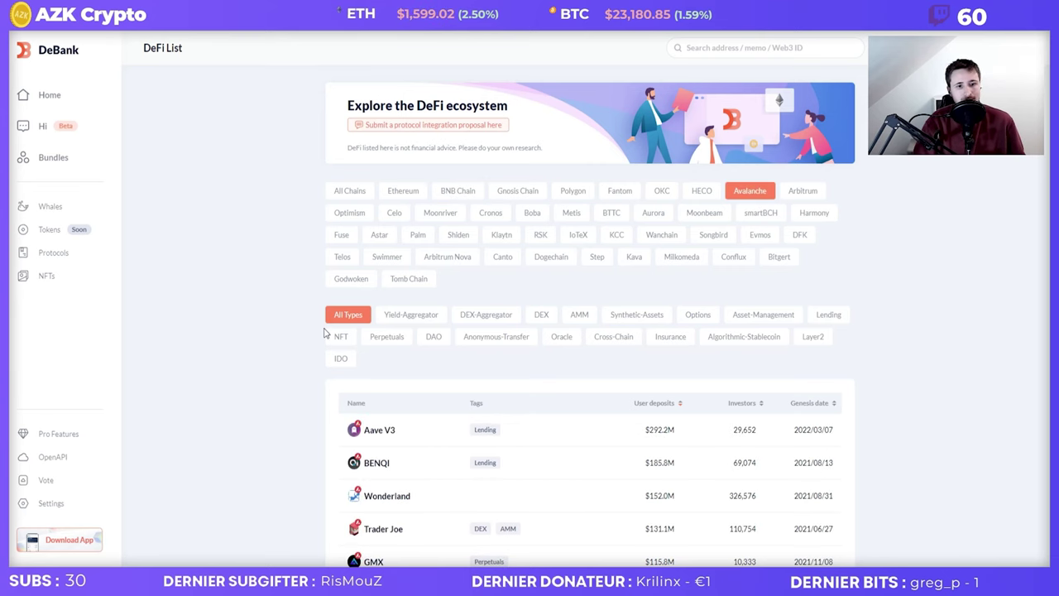
scroll(429, 318, down, 1)
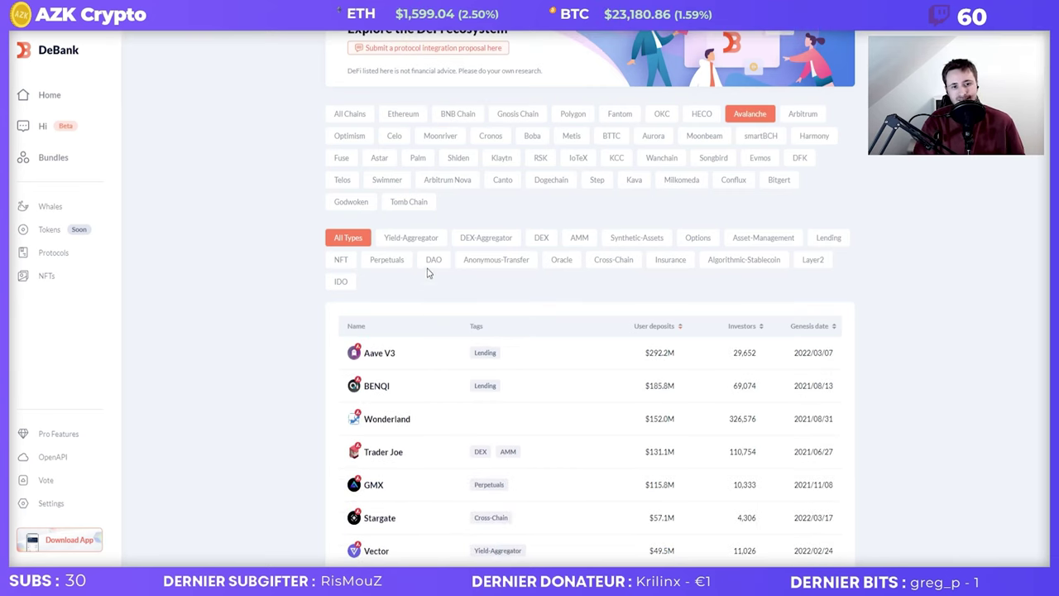
click(406, 245)
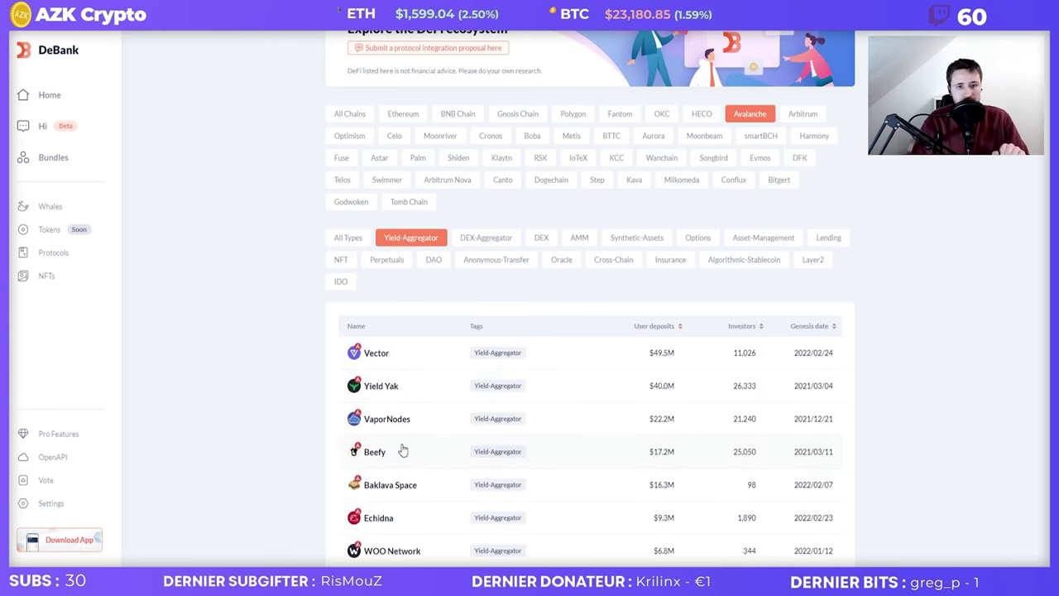
- Filter to Perpetuals protocols and compare those on BNB Chain, Polygon, Optimism, Avalanche, Arbitrum and Ethereum, ending on Arbitrum
click(404, 263)
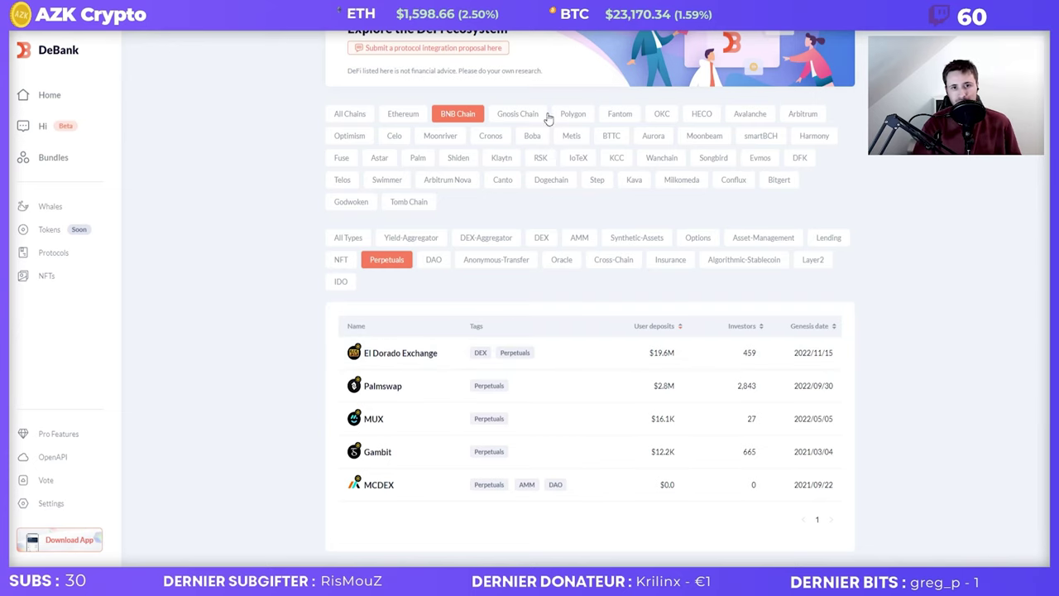
click(574, 116)
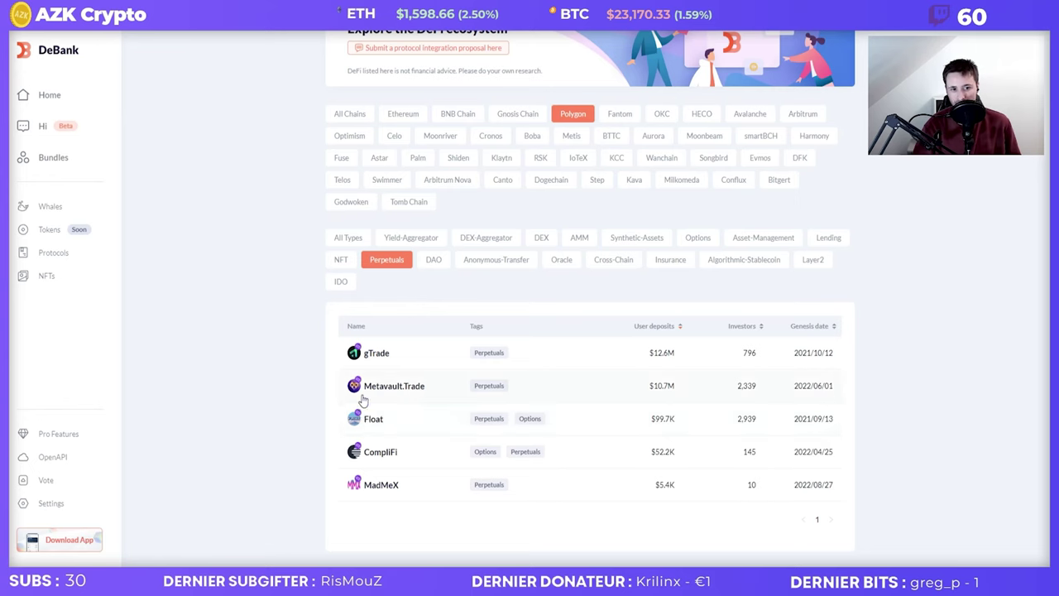
click(364, 139)
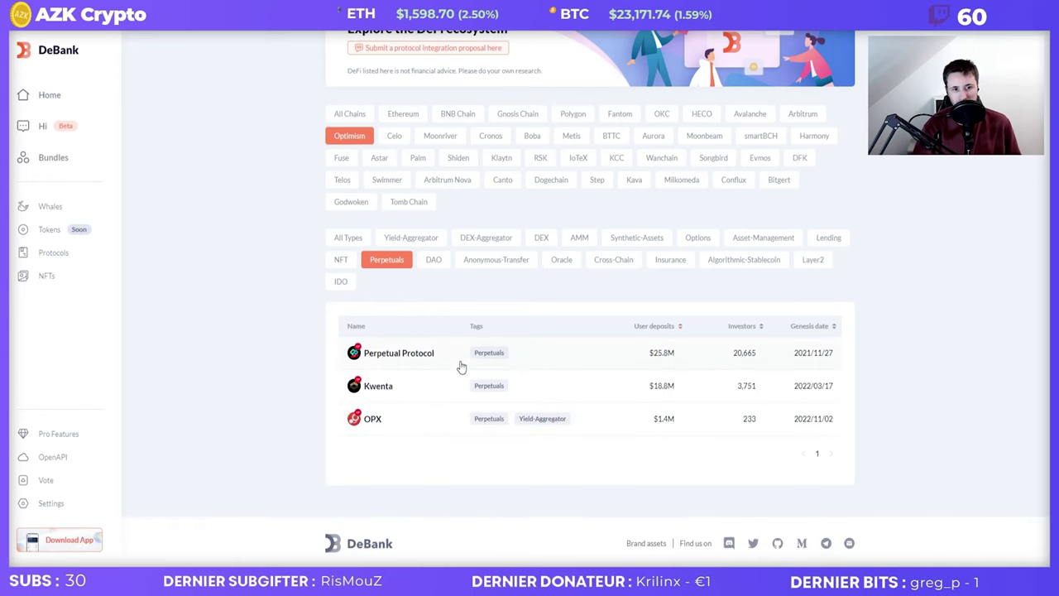
click(744, 118)
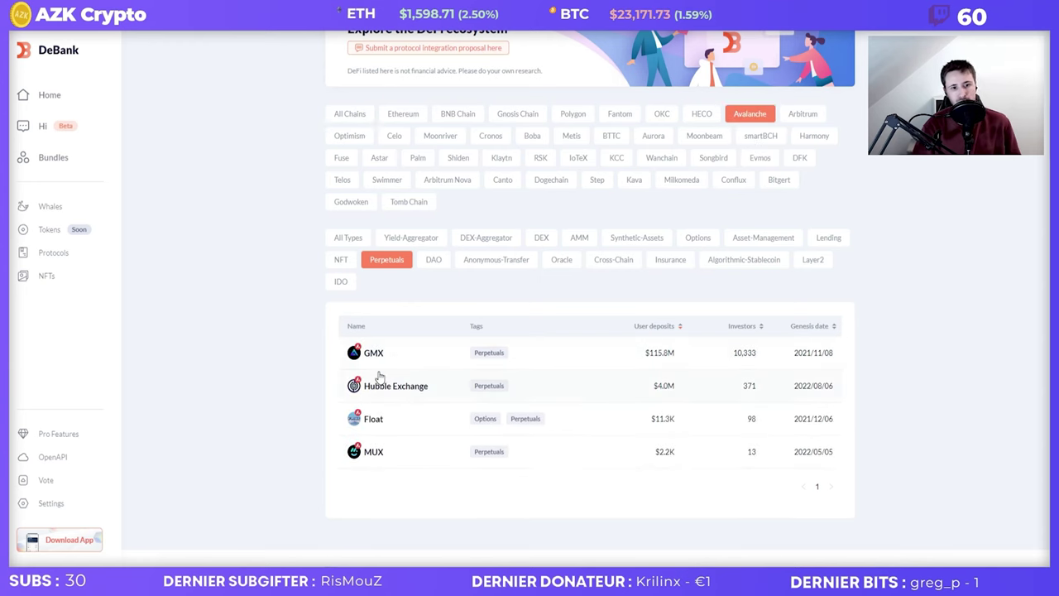
click(813, 118)
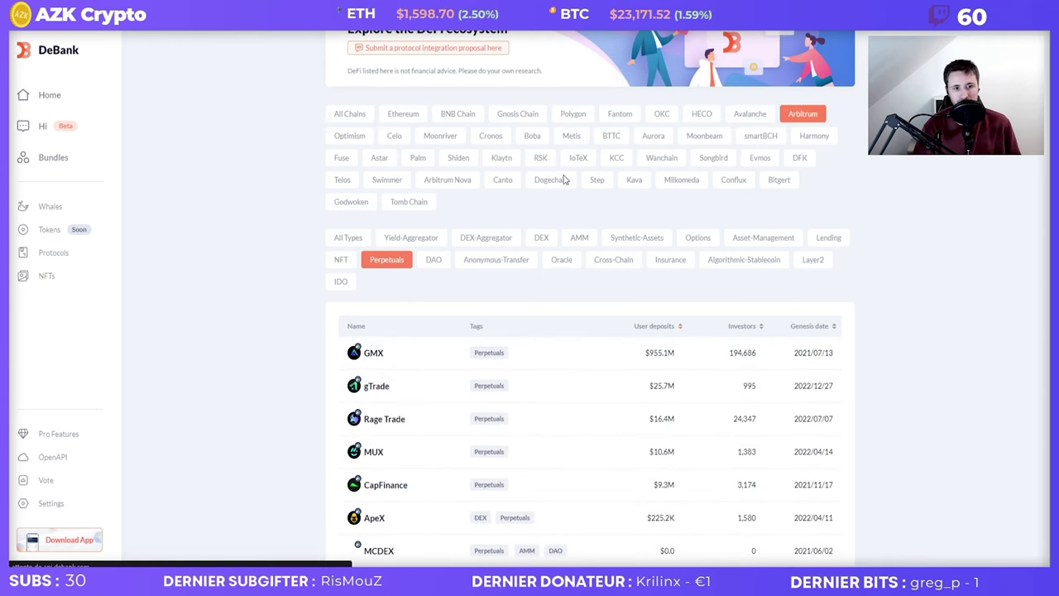
scroll(385, 392, up, 1)
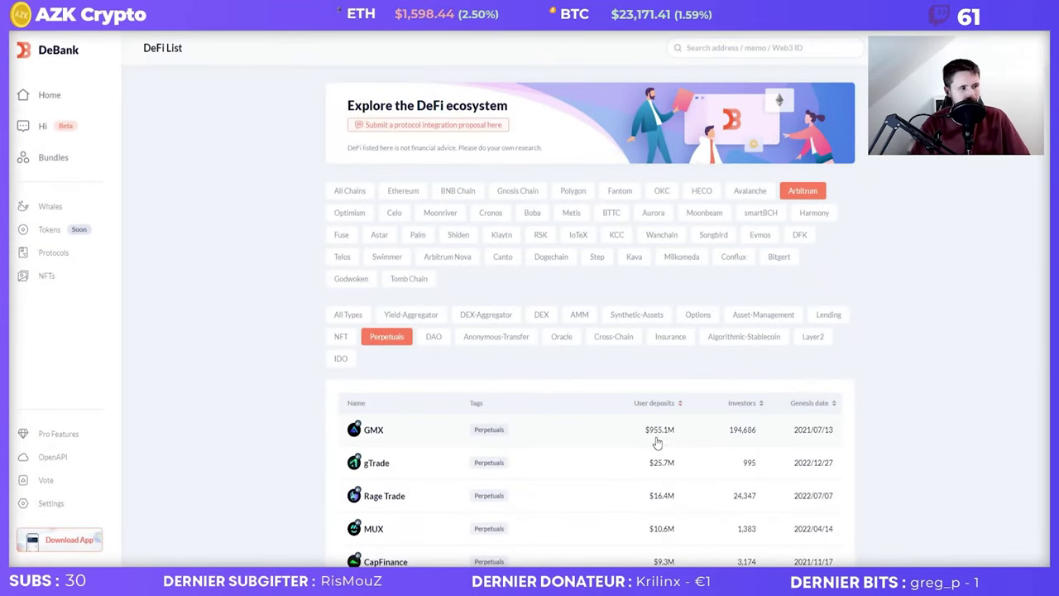
click(405, 195)
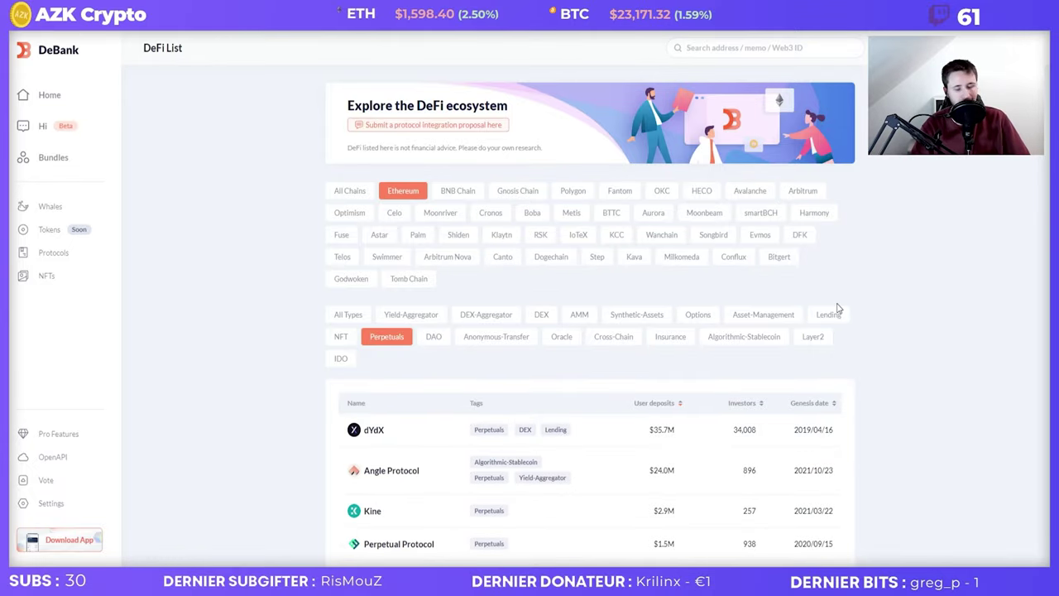
click(800, 195)
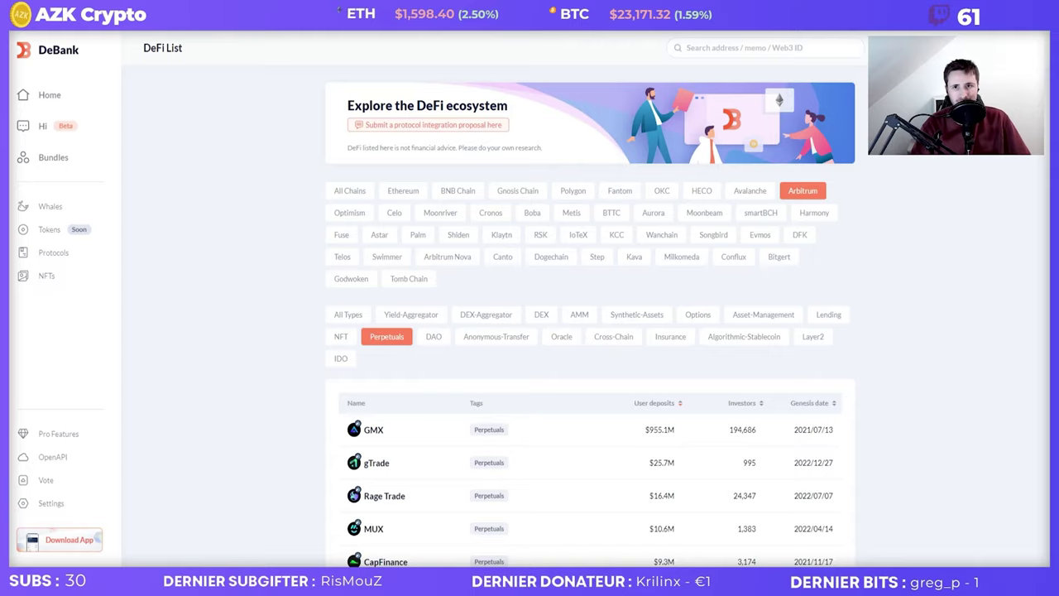
- Switch to the GMX site's Earn page and examine the APR and total staked amounts for GMX and GLP on Arbitrum
key(ctrl+Tab)
click(158, 48)
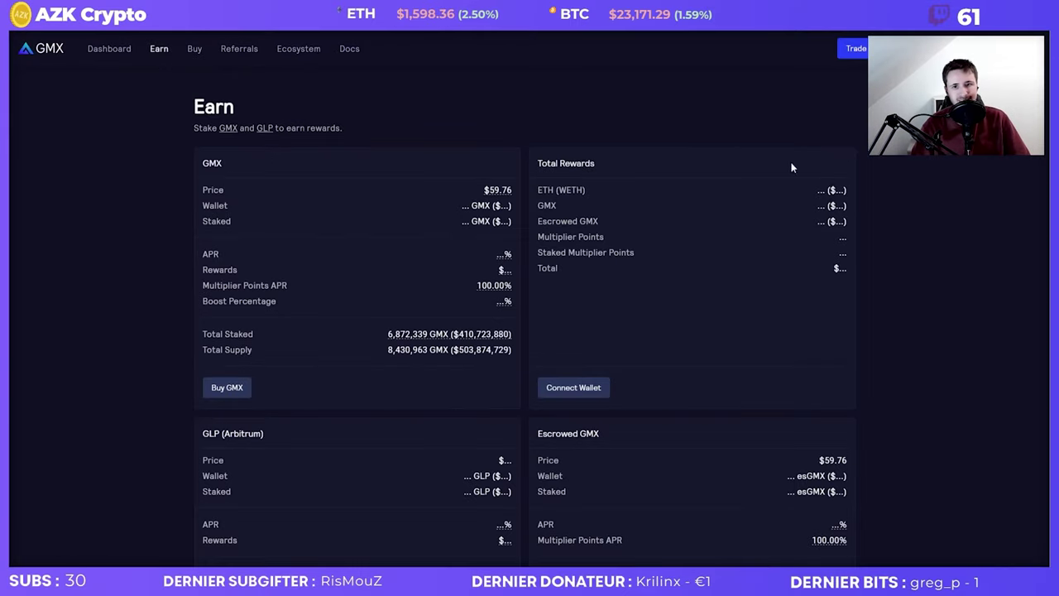
scroll(429, 266, down, 2)
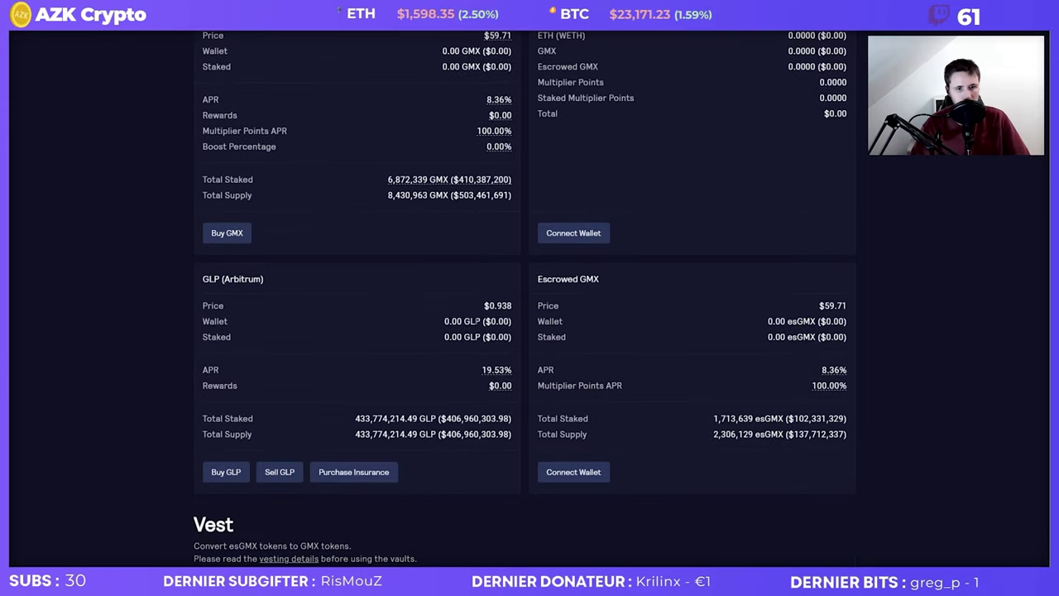
drag(431, 418, 512, 420)
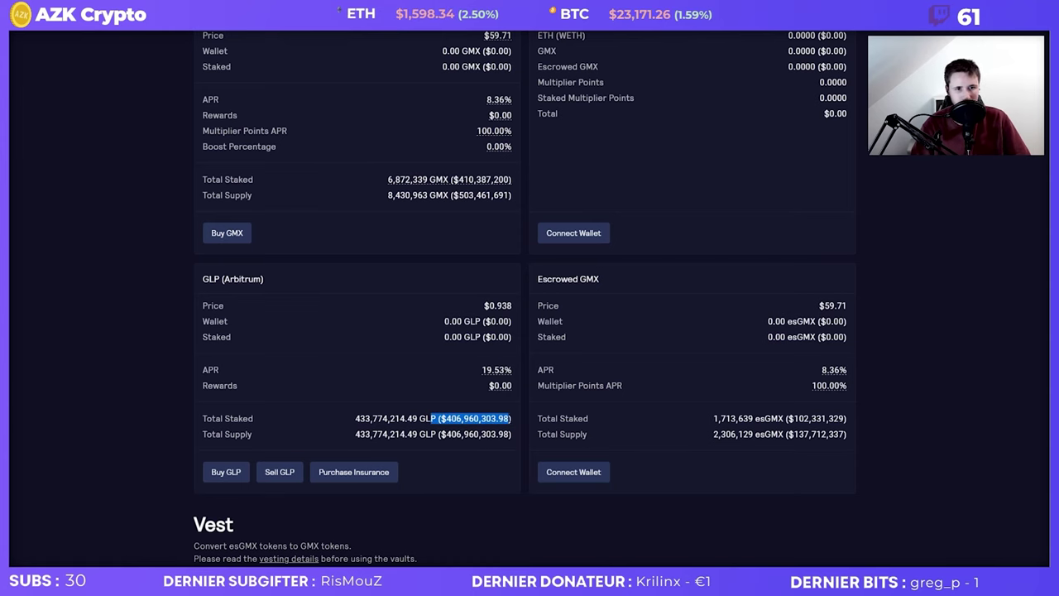
click(851, 229)
scroll(551, 303, up, 2)
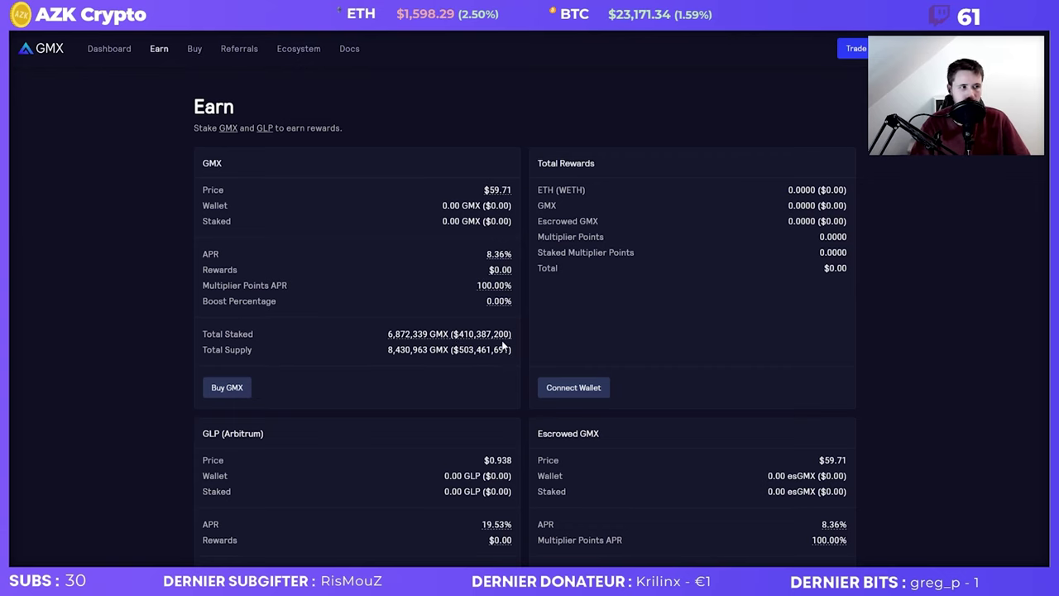
scroll(546, 331, down, 2)
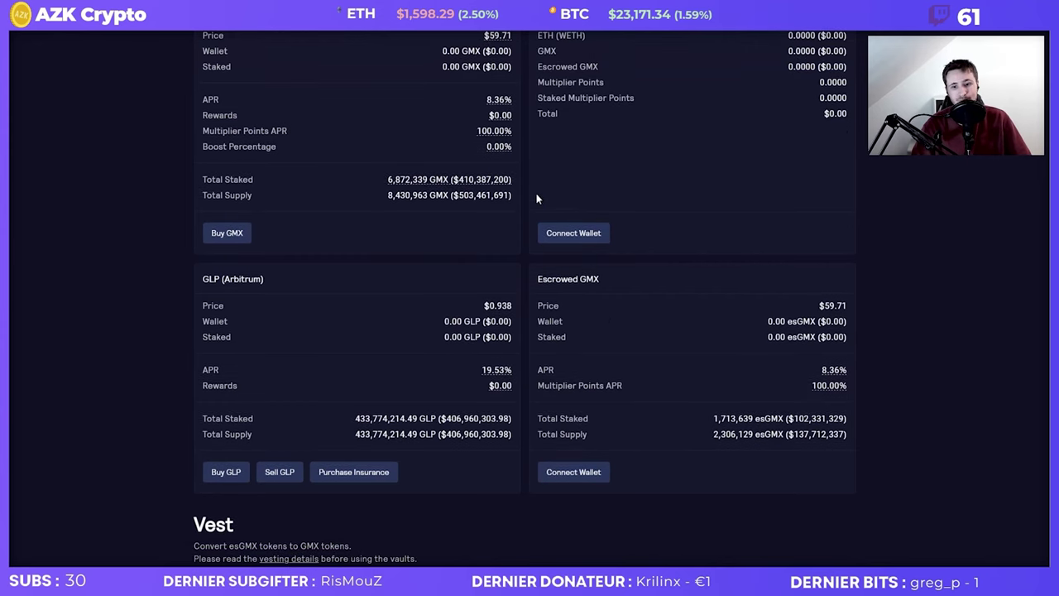
scroll(550, 311, up, 2)
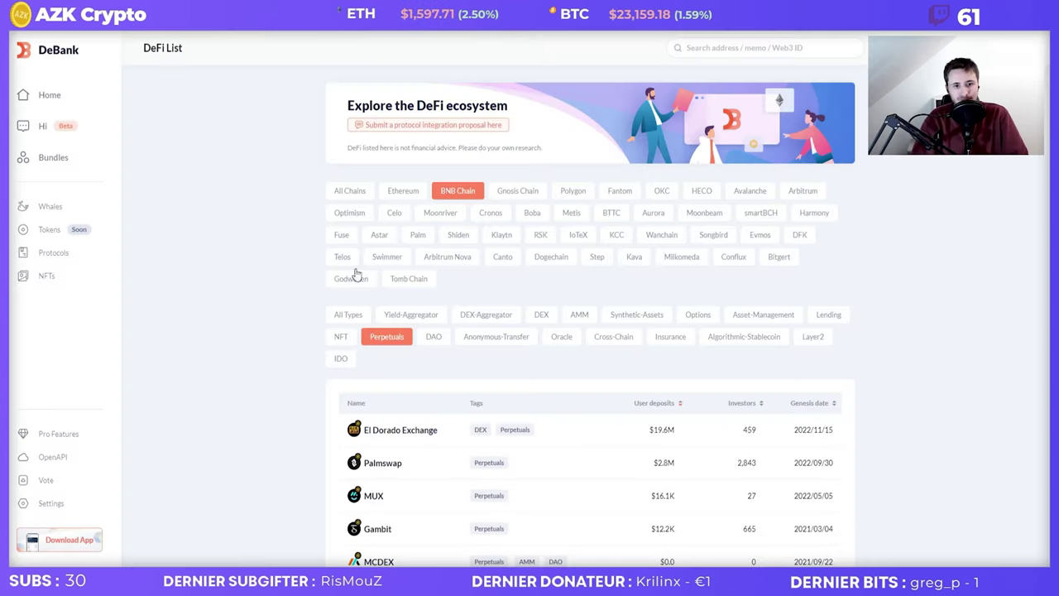
- Reset DeBank's DeFi list to all chains and all protocol types
click(347, 199)
click(361, 317)
scroll(883, 298, down, 1)
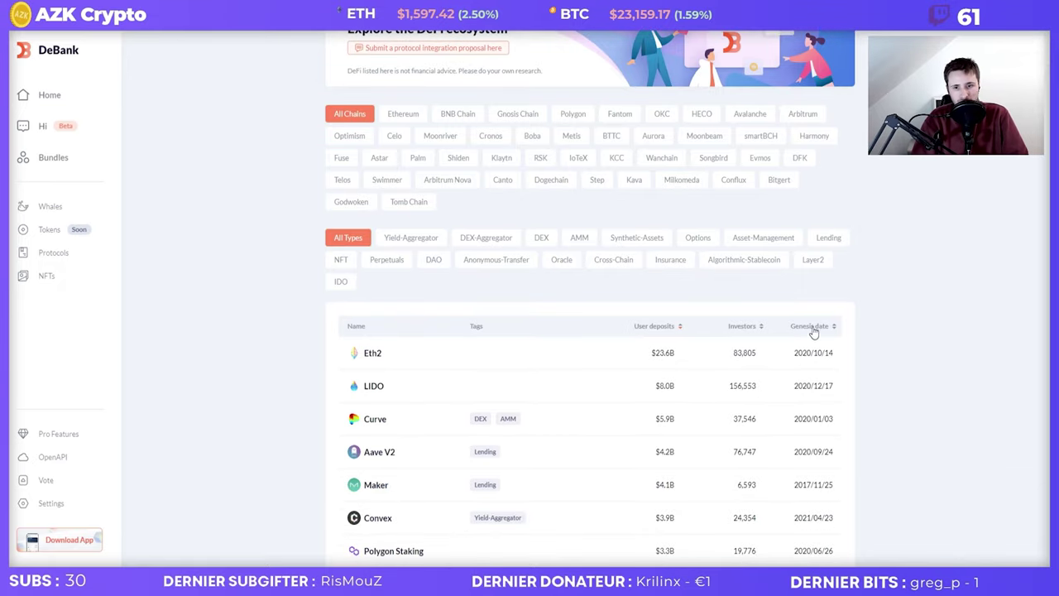
- Sort the protocols by lowest user deposits, look through the list, and re-sort it by highest number of investors
click(656, 329)
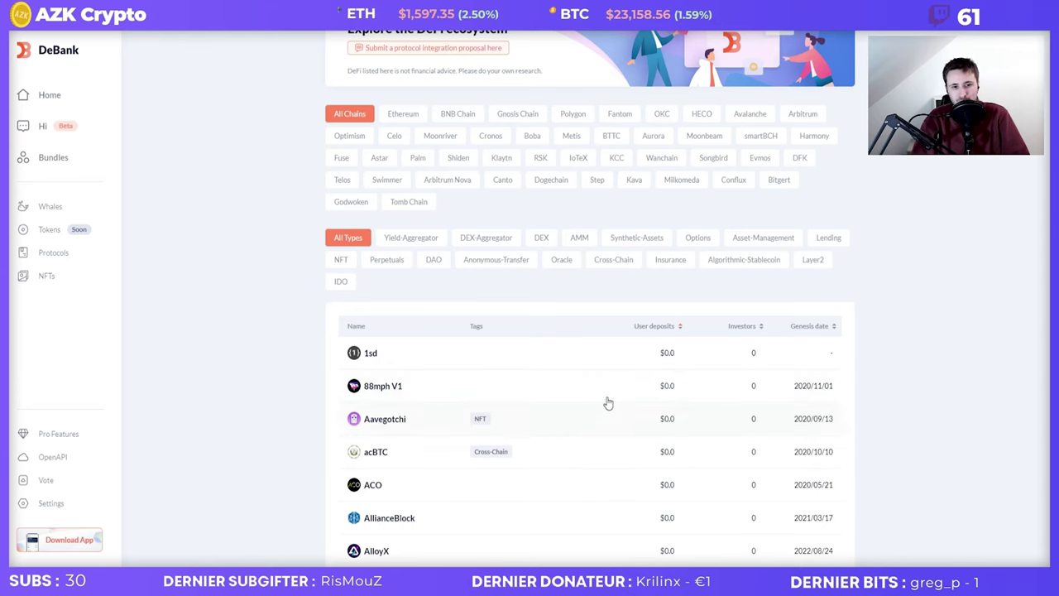
scroll(605, 402, down, 4)
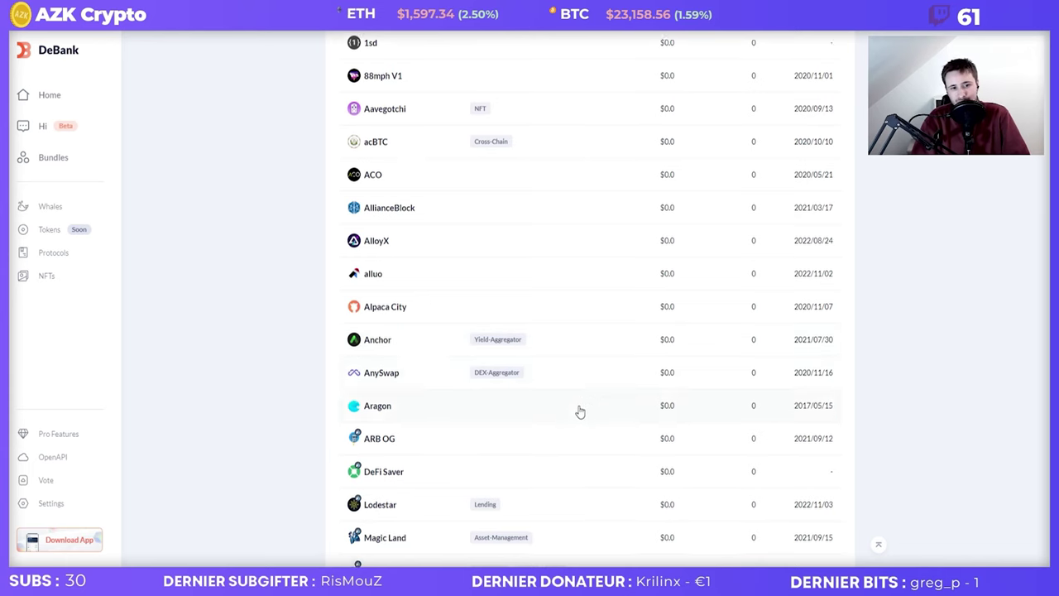
scroll(571, 430, down, 2)
scroll(579, 440, up, 1)
scroll(579, 439, up, 6)
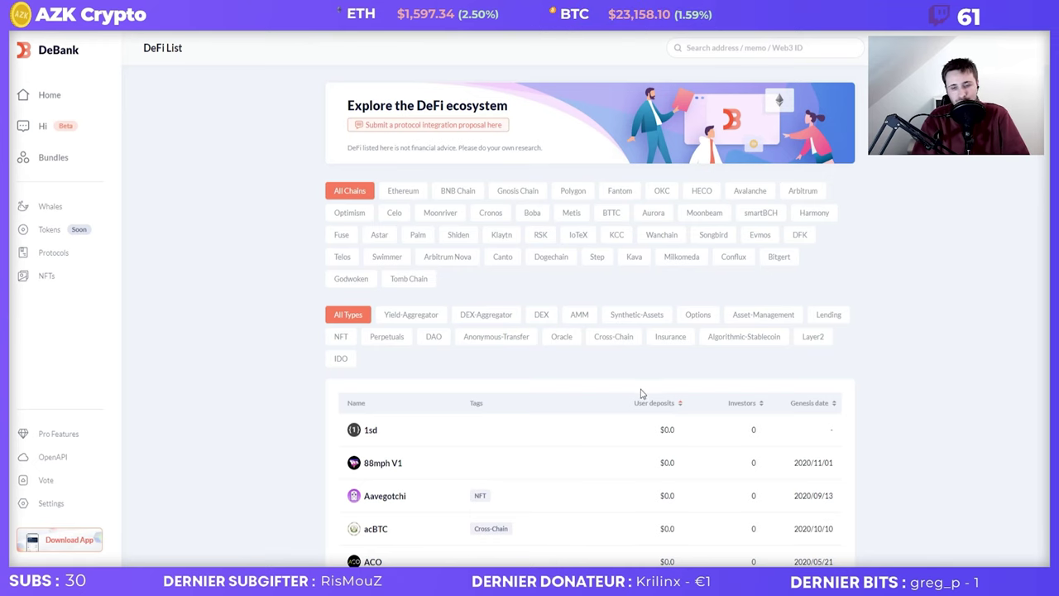
scroll(768, 274, down, 2)
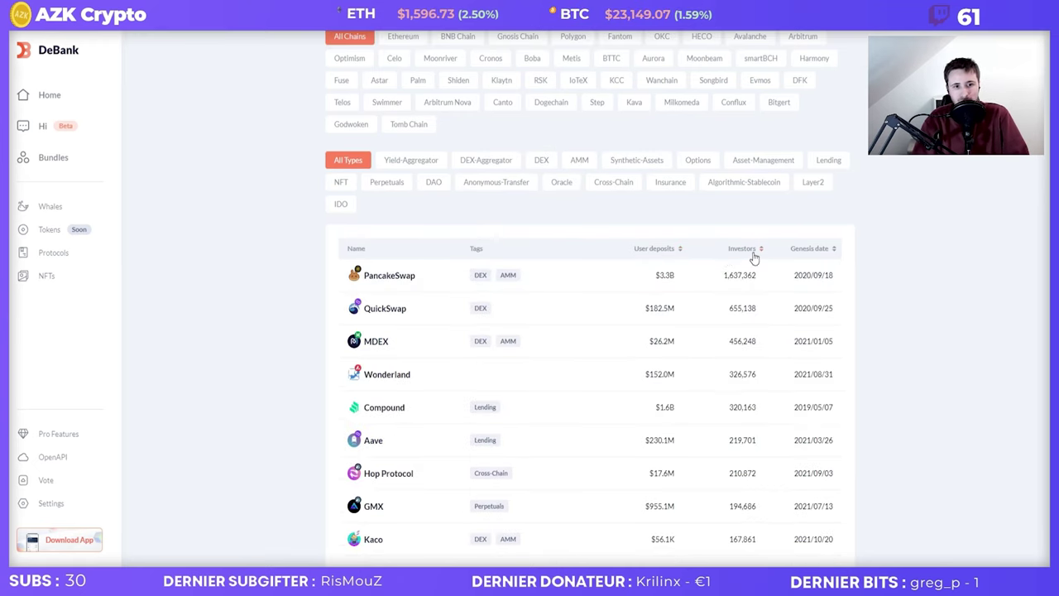